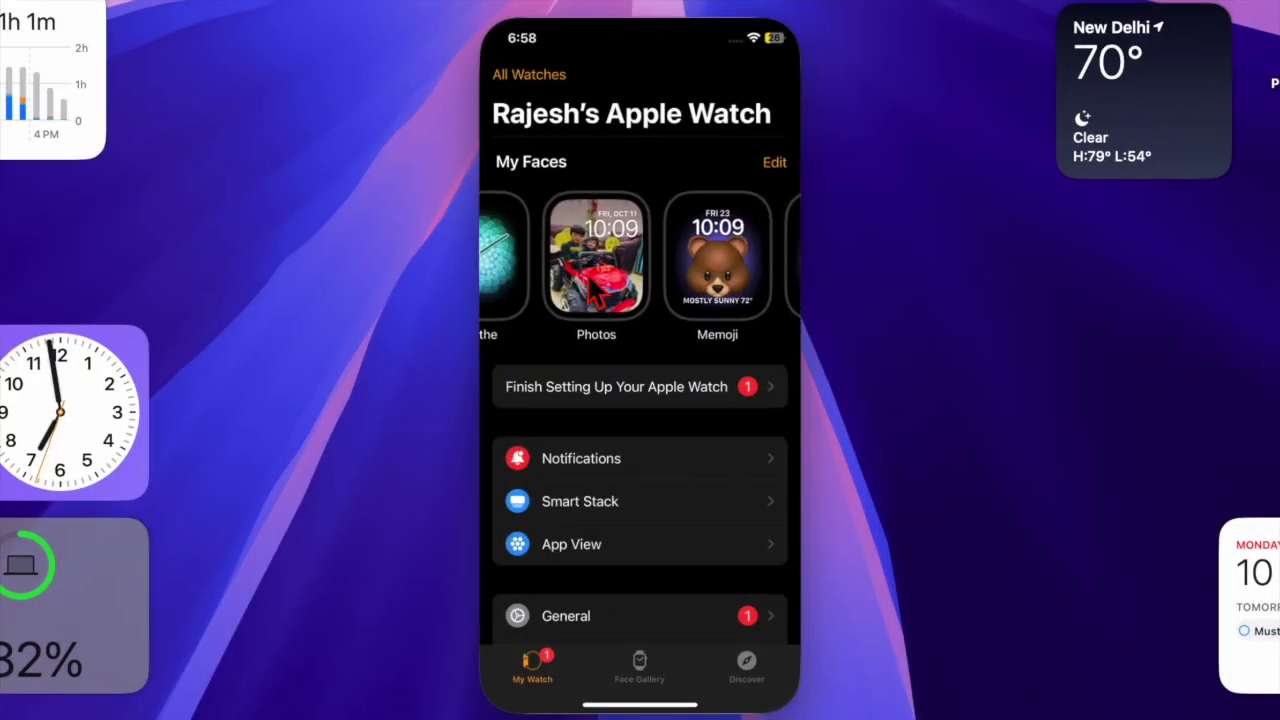
Scroll across My Faces to the green T-Rex Memoji face and open its editor.
{"action": "scroll", "coordinate": [590, 284], "scroll_direction": "right", "scroll_amount": 2}
{"action": "scroll", "coordinate": [590, 284], "scroll_direction": "right", "scroll_amount": 2}
{"action": "scroll", "coordinate": [593, 290], "scroll_direction": "right", "scroll_amount": 2}
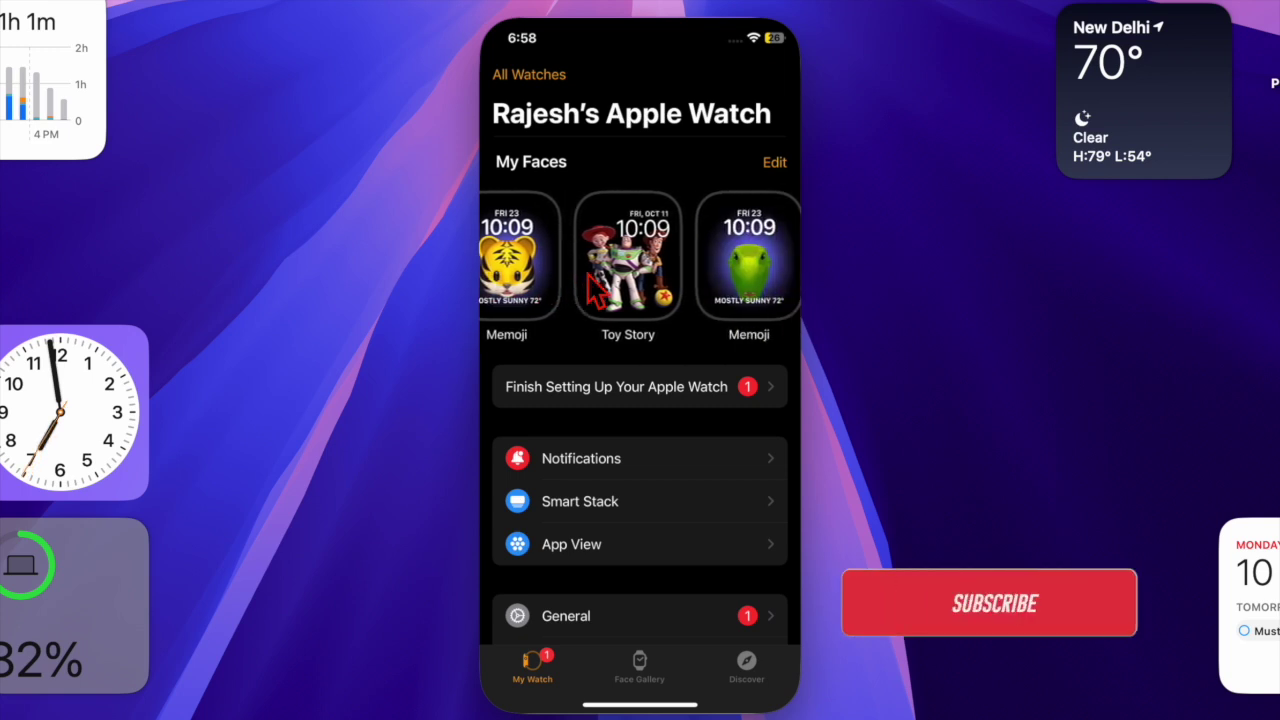
{"action": "scroll", "coordinate": [593, 290], "scroll_direction": "right", "scroll_amount": 1}
{"action": "scroll", "coordinate": [593, 290], "scroll_direction": "right", "scroll_amount": 2}
{"action": "scroll", "coordinate": [597, 292], "scroll_direction": "right", "scroll_amount": 2}
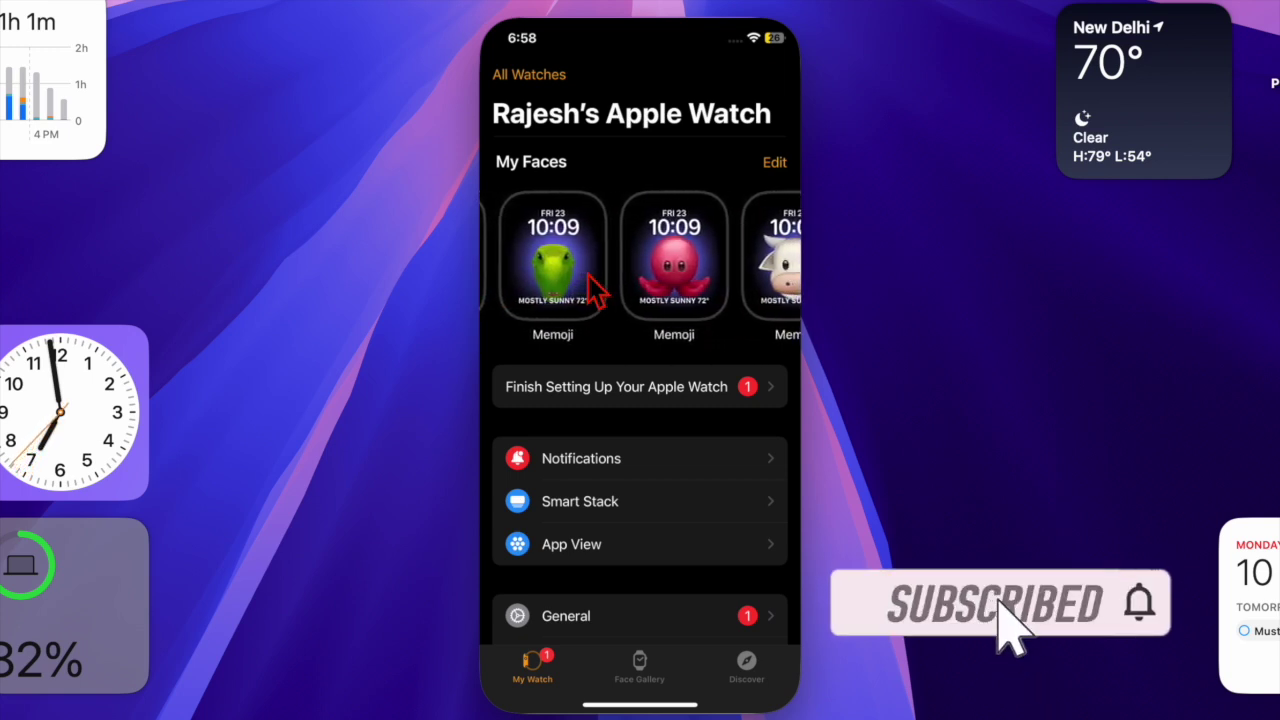
{"action": "scroll", "coordinate": [590, 276], "scroll_direction": "left", "scroll_amount": 2}
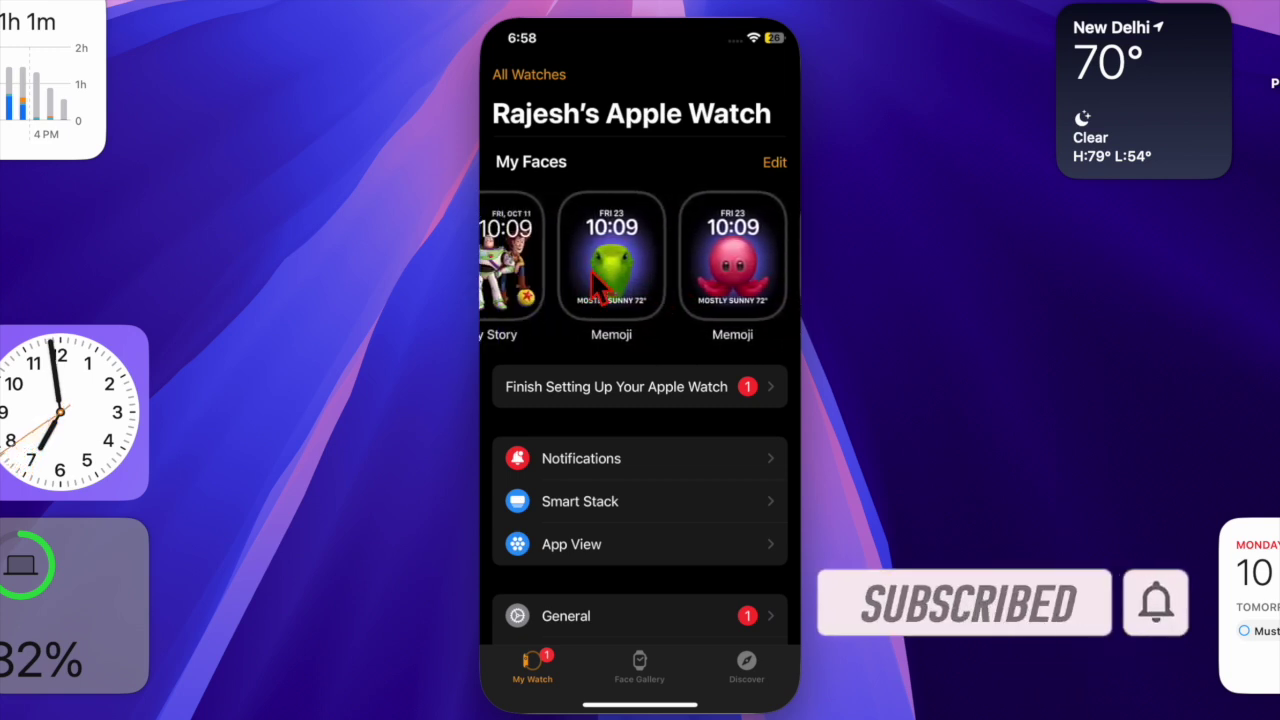
{"action": "left_click", "coordinate": [623, 262]}
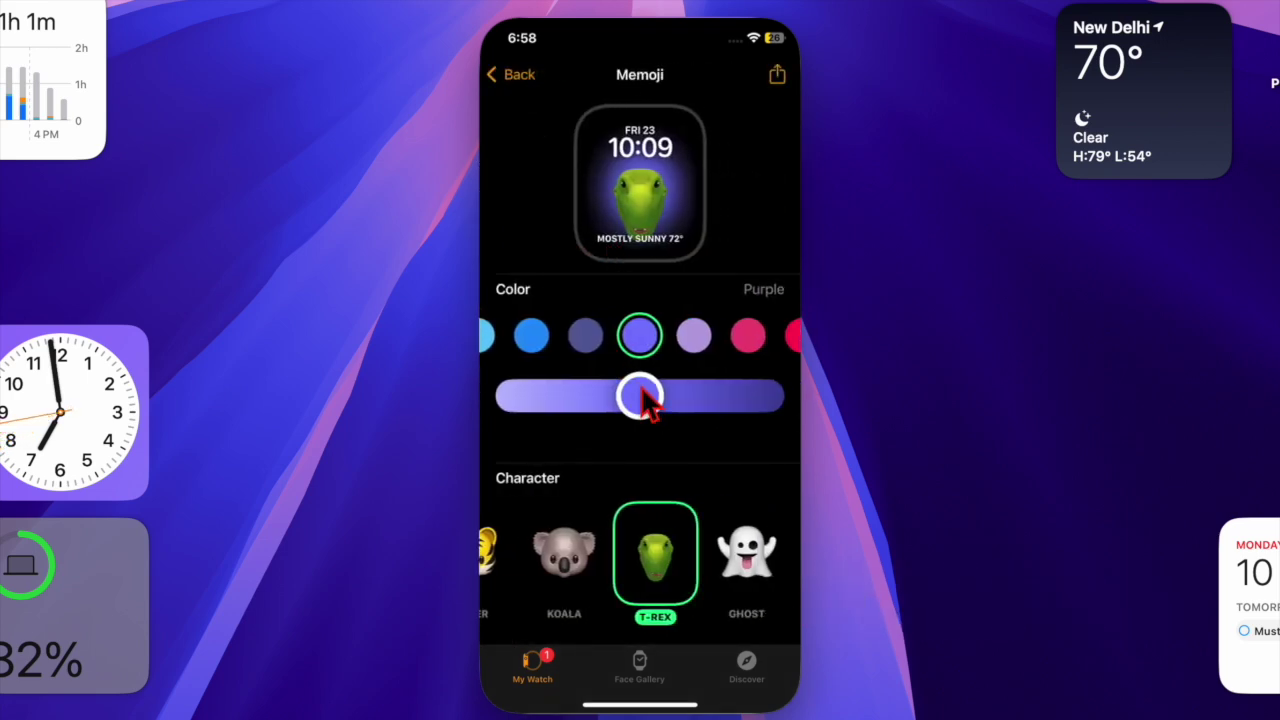
Adjust the Memoji face's colour shade, then try the Koala and Ghost characters.
{"action": "mouse_move", "coordinate": [645, 398]}
{"action": "left_mouse_down"}
{"action": "mouse_move", "coordinate": [754, 409]}
{"action": "mouse_move", "coordinate": [530, 432]}
{"action": "mouse_move", "coordinate": [674, 423]}
{"action": "left_mouse_up"}
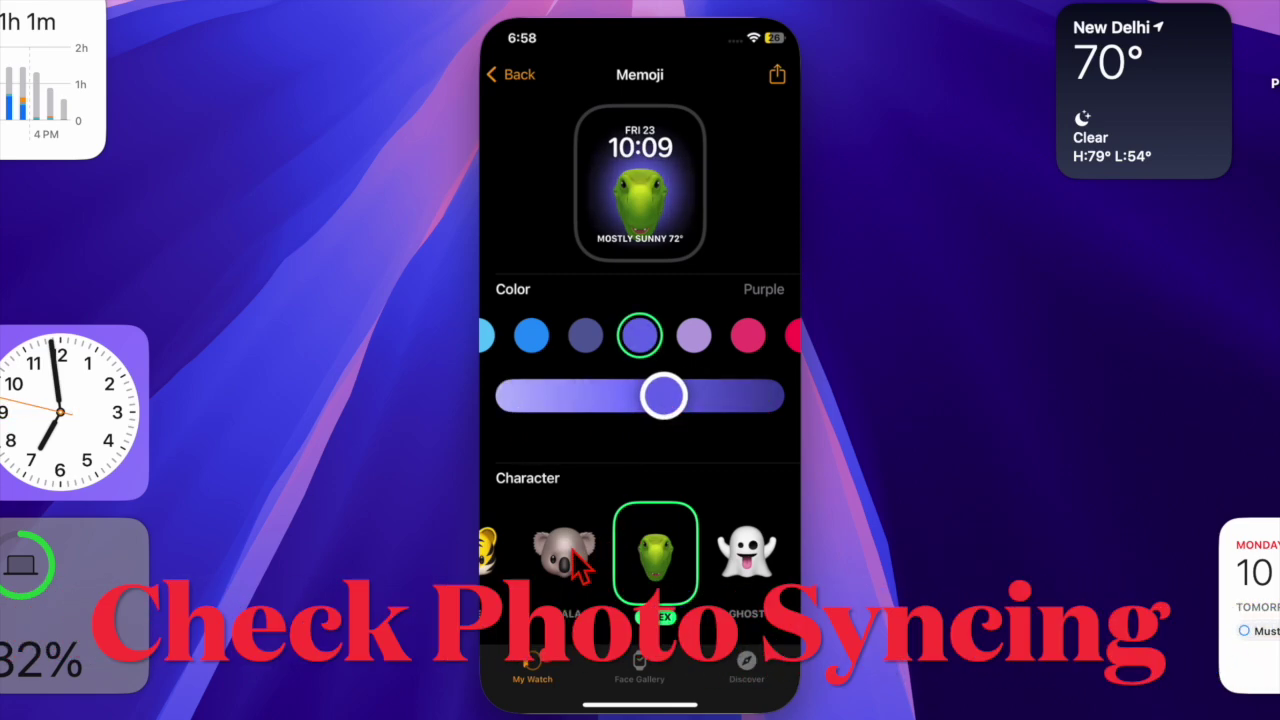
{"action": "left_click", "coordinate": [556, 548]}
{"action": "left_click", "coordinate": [766, 560]}
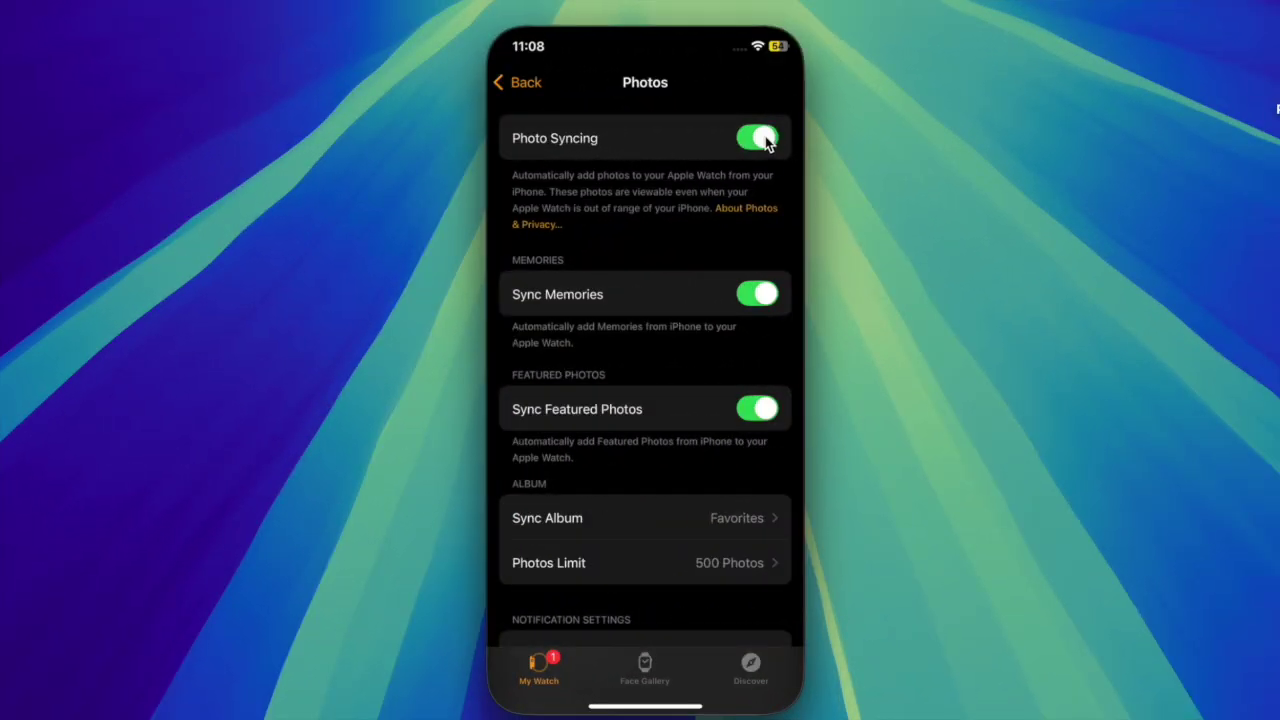
Toggle the watch's Photo Syncing off and back on in Photos settings.
{"action": "left_click", "coordinate": [760, 139]}
{"action": "left_click", "coordinate": [760, 139]}
{"action": "left_click", "coordinate": [762, 139]}
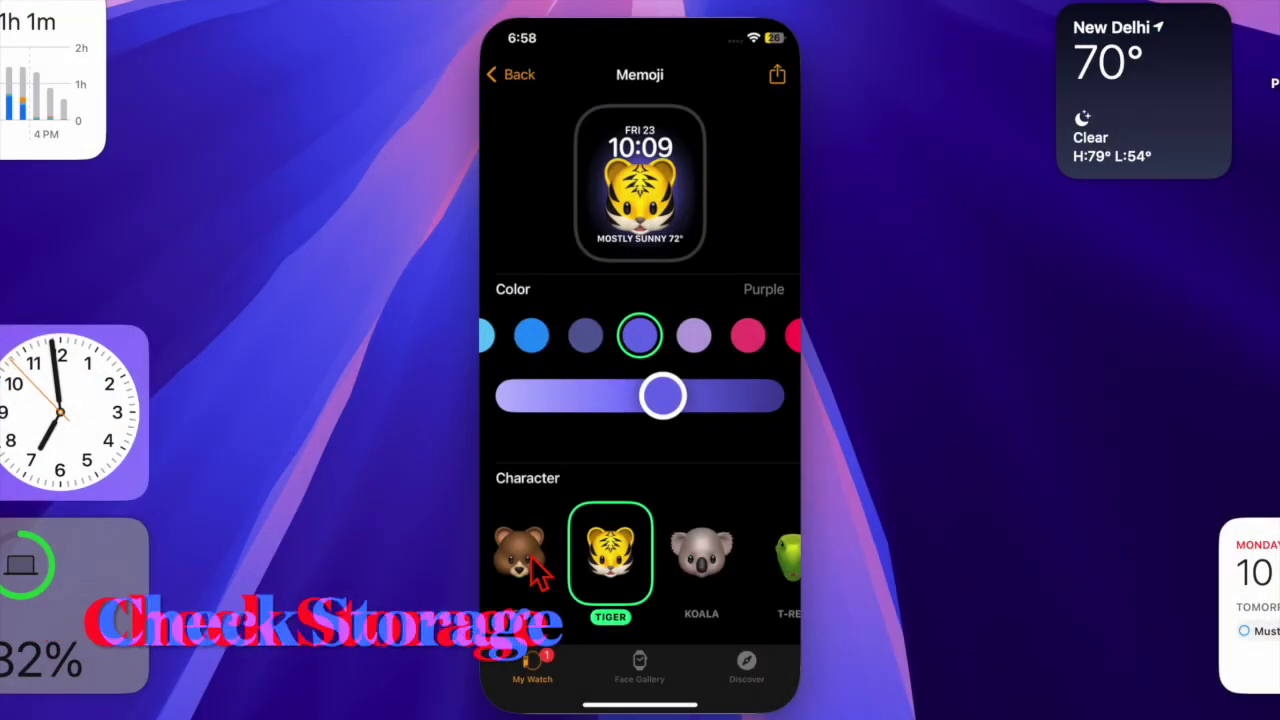
Try the Bear, Skull, Dragon and Lion characters on the Memoji face.
{"action": "left_click", "coordinate": [520, 552]}
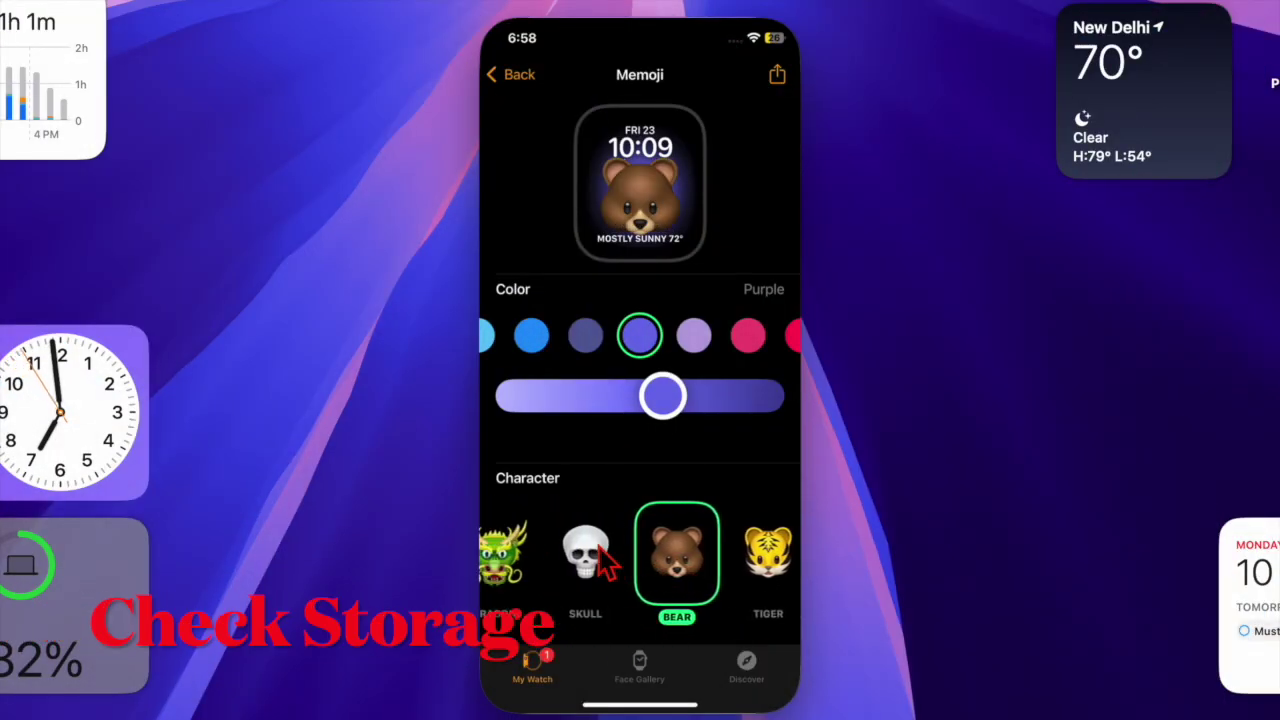
{"action": "left_click", "coordinate": [590, 555]}
{"action": "left_click", "coordinate": [505, 555]}
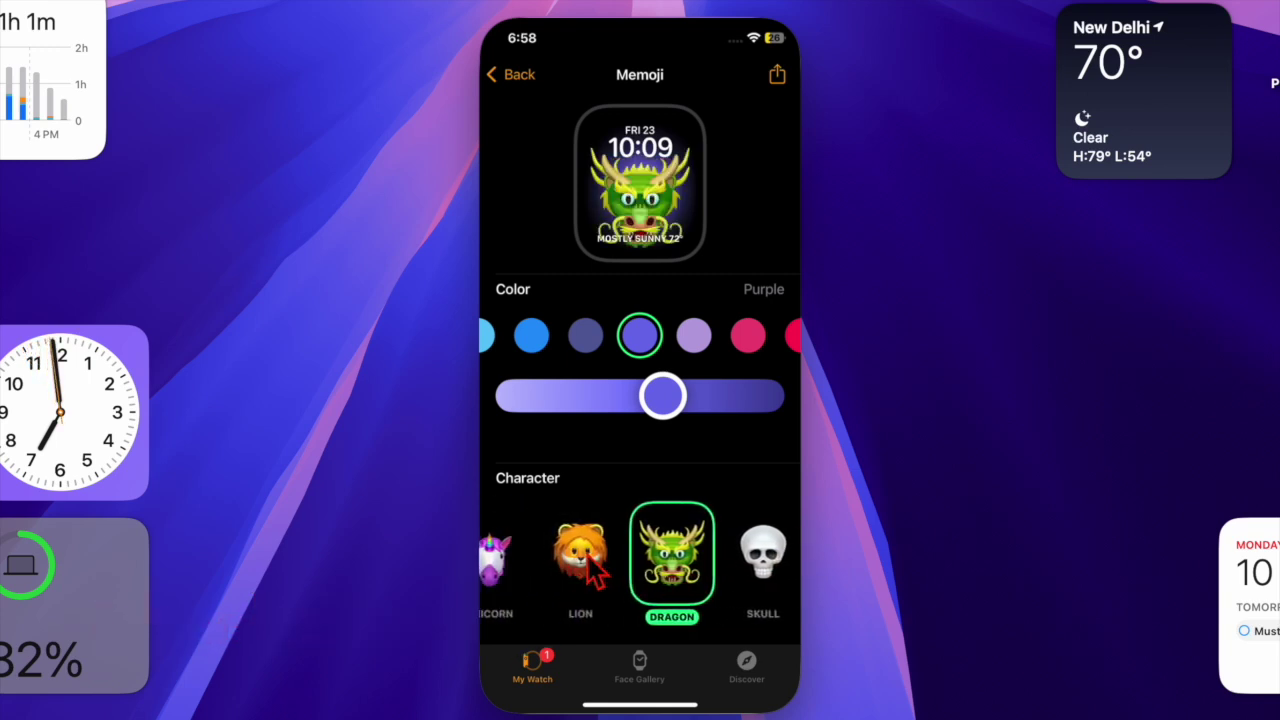
{"action": "left_click", "coordinate": [588, 557]}
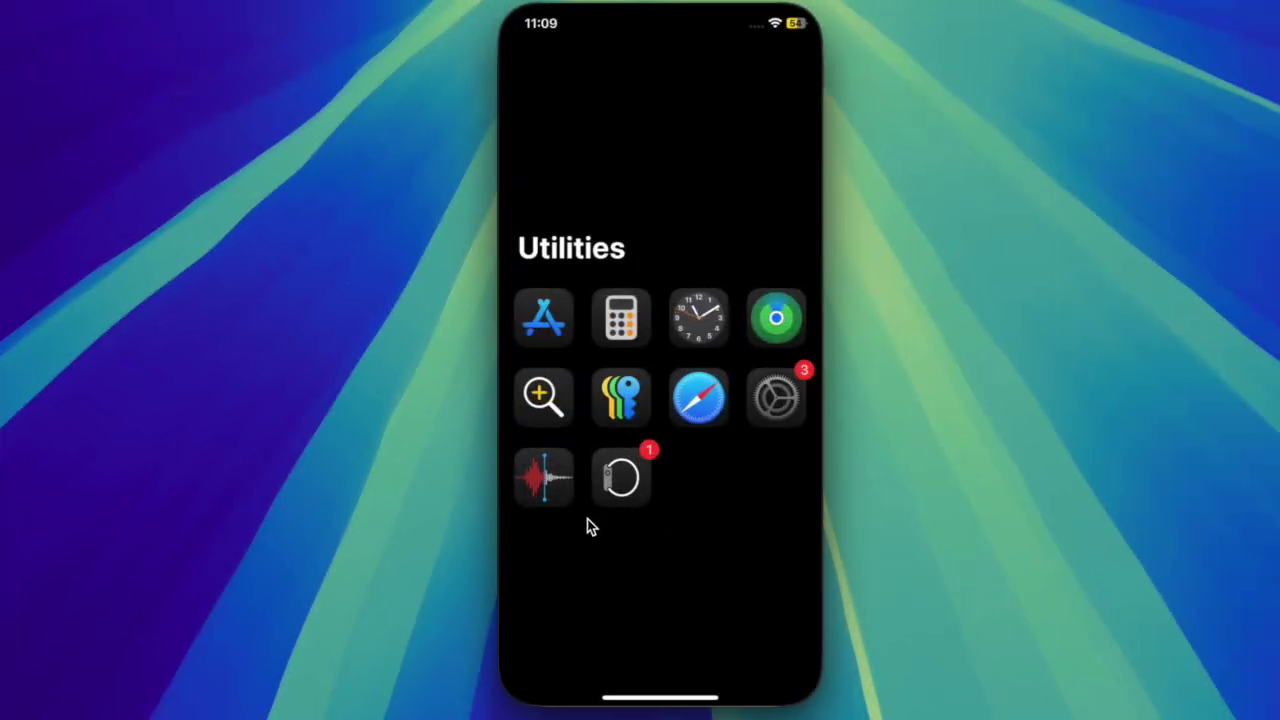
Open the Apple Watch app's Storage page and scroll the per-app usage (9 GB of 32 GB).
{"action": "left_click", "coordinate": [631, 480]}
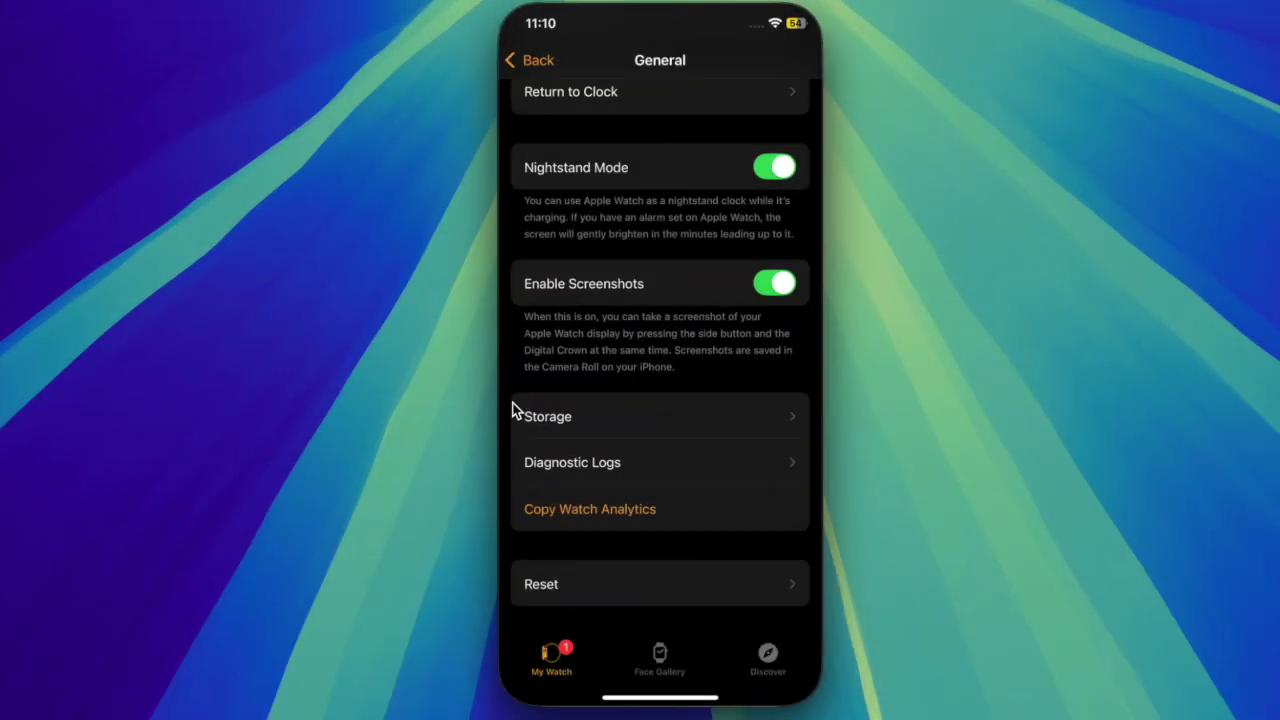
{"action": "left_click", "coordinate": [558, 428]}
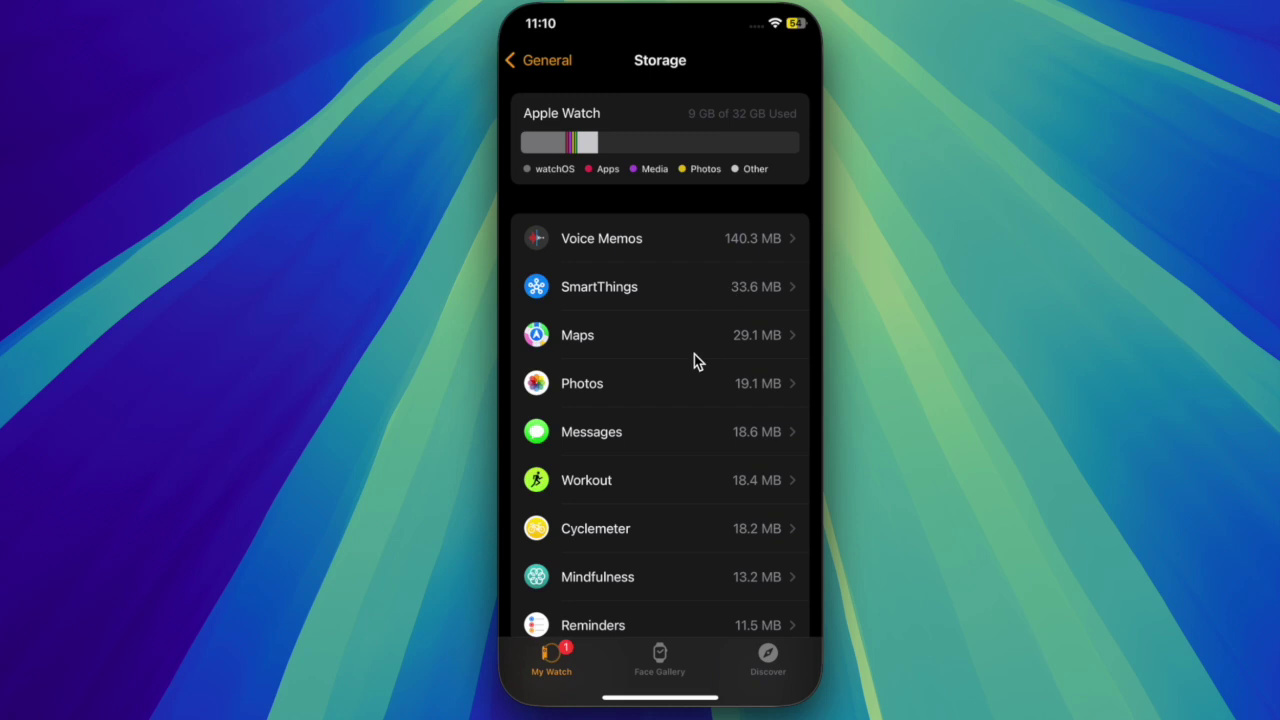
{"action": "scroll", "coordinate": [694, 354], "scroll_direction": "down", "scroll_amount": 2}
{"action": "scroll", "coordinate": [694, 354], "scroll_direction": "up", "scroll_amount": 3}
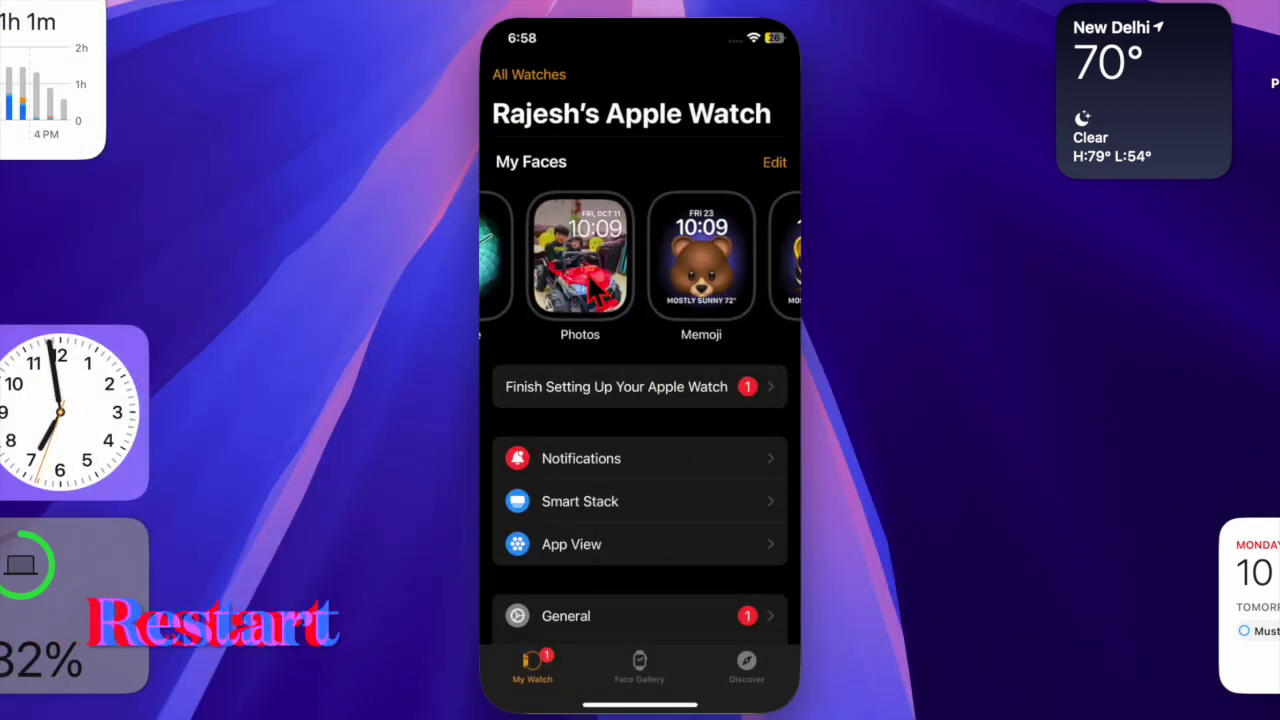
{"action": "scroll", "coordinate": [597, 290], "scroll_direction": "right", "scroll_amount": 5}
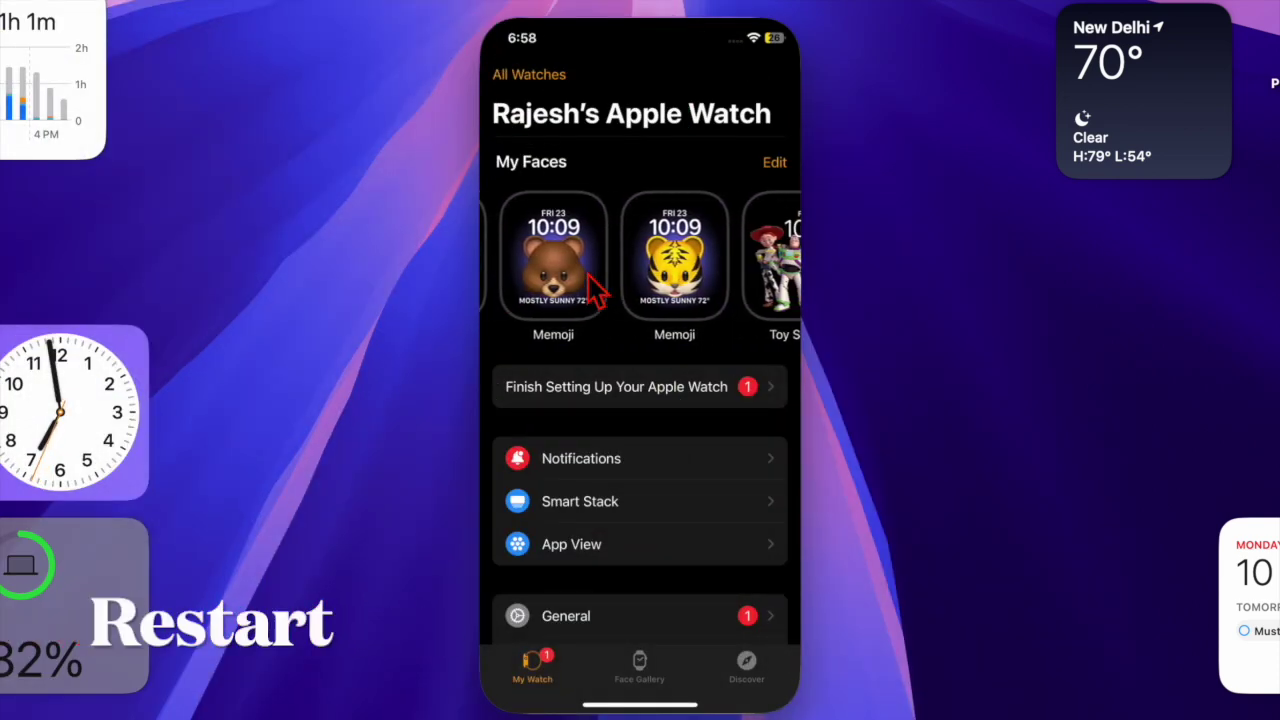
{"action": "scroll", "coordinate": [597, 290], "scroll_direction": "right", "scroll_amount": 2}
{"action": "scroll", "coordinate": [597, 290], "scroll_direction": "right", "scroll_amount": 3}
{"action": "scroll", "coordinate": [597, 290], "scroll_direction": "right", "scroll_amount": 2}
{"action": "scroll", "coordinate": [597, 290], "scroll_direction": "right", "scroll_amount": 2}
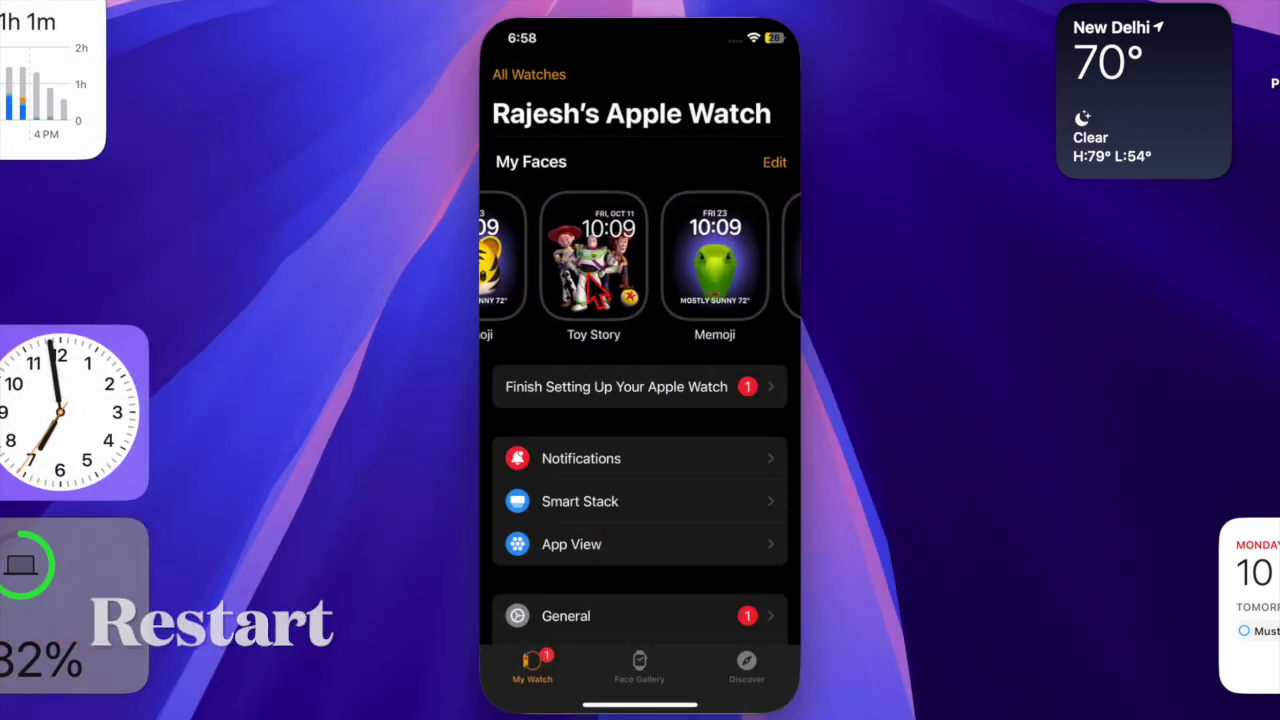
{"action": "scroll", "coordinate": [597, 290], "scroll_direction": "right", "scroll_amount": 2}
{"action": "scroll", "coordinate": [597, 290], "scroll_direction": "right", "scroll_amount": 5}
{"action": "scroll", "coordinate": [597, 290], "scroll_direction": "right", "scroll_amount": 3}
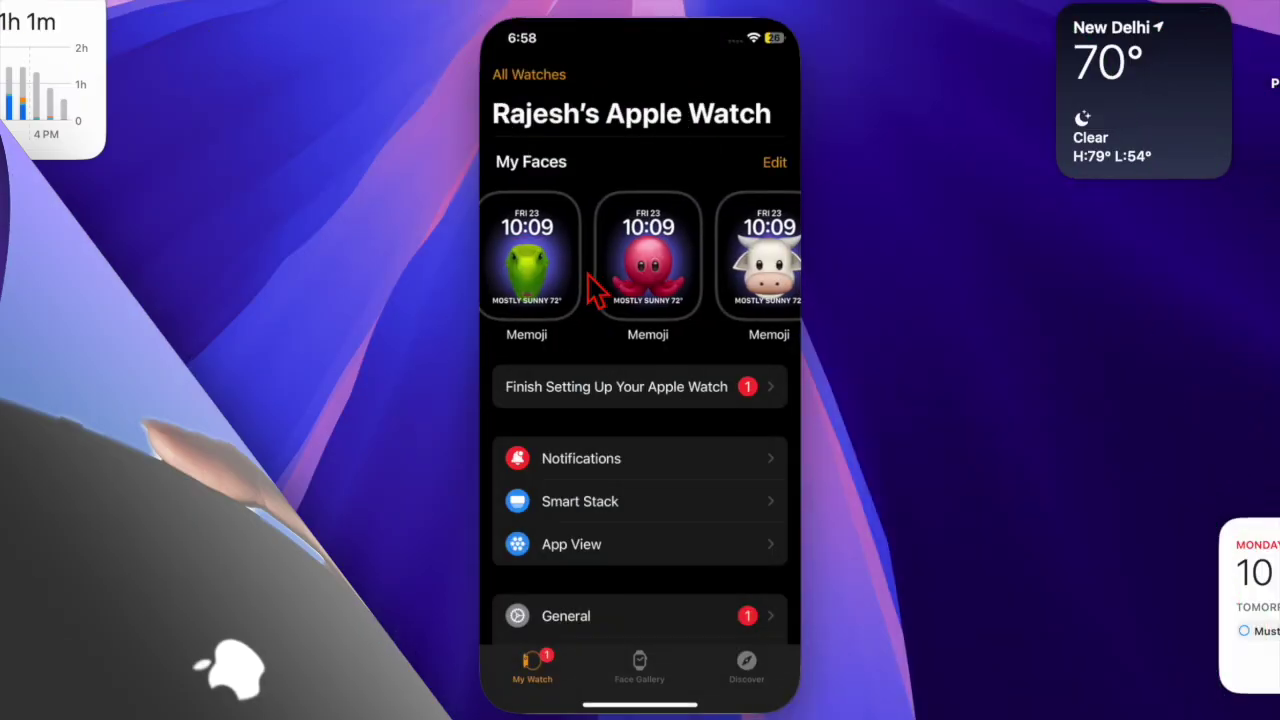
Reopen the green Memoji face editor and adjust its colour shade.
{"action": "scroll", "coordinate": [595, 280], "scroll_direction": "left", "scroll_amount": 2}
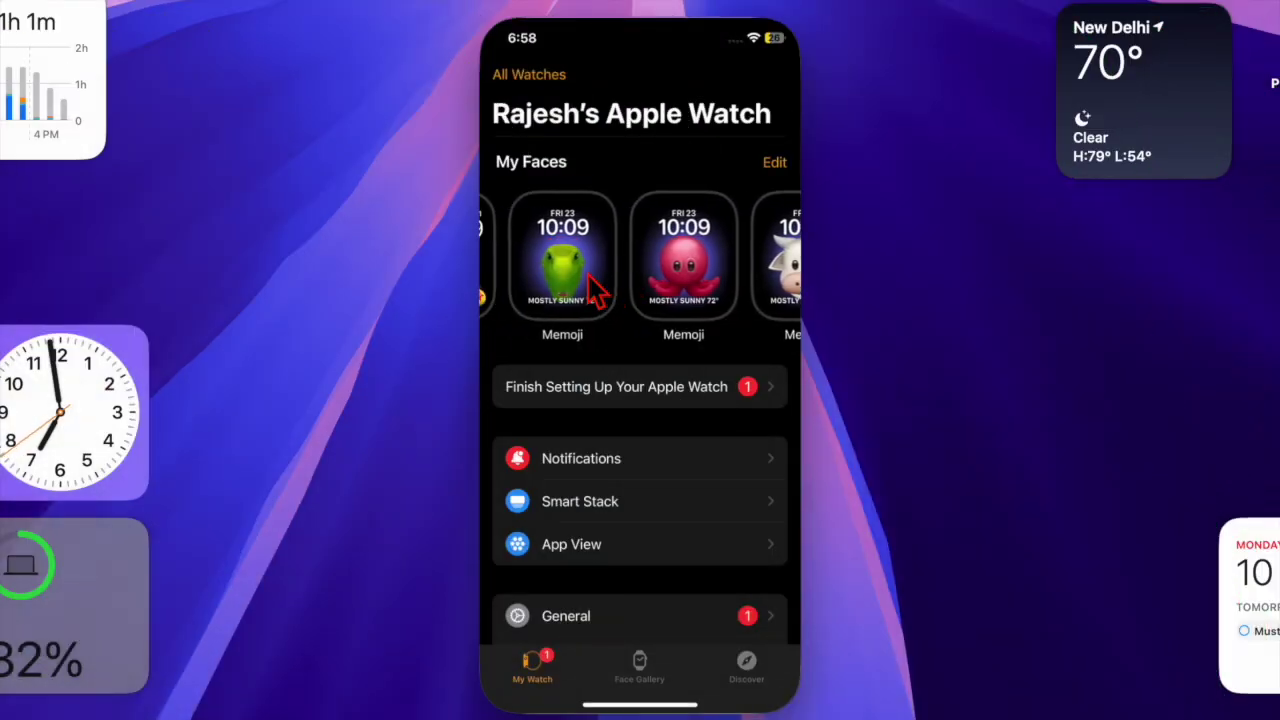
{"action": "left_click", "coordinate": [620, 262]}
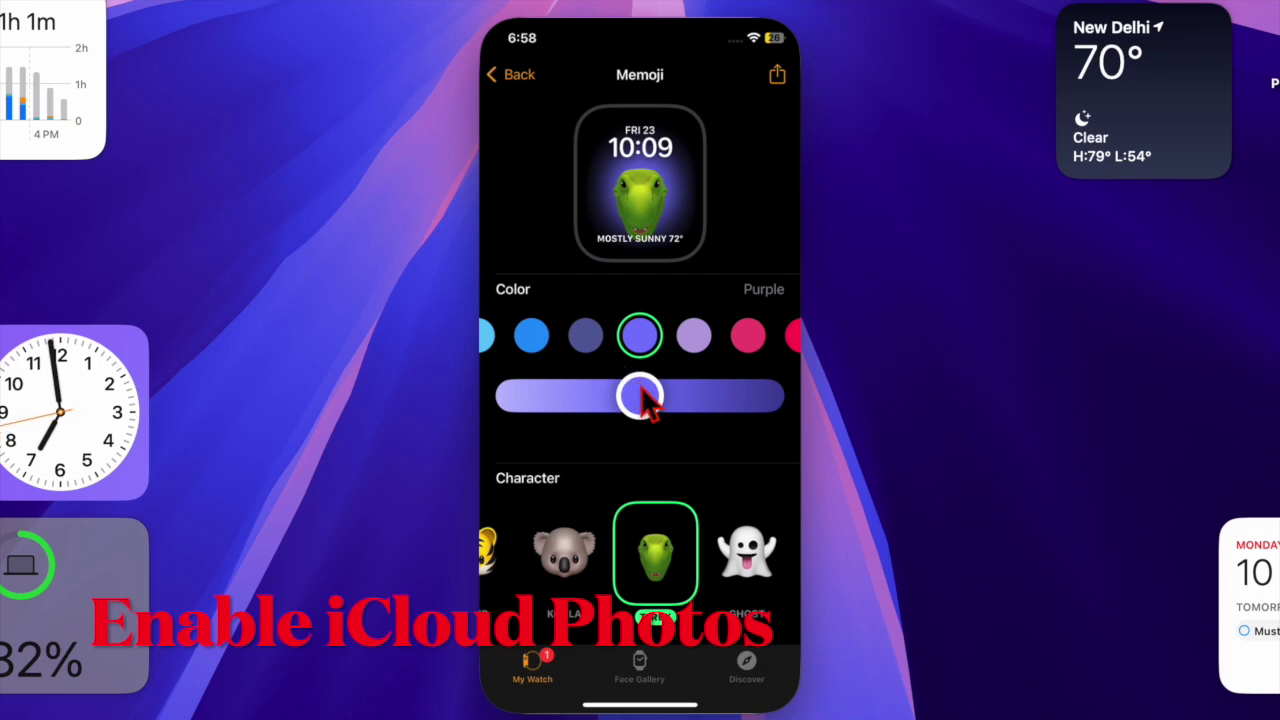
{"action": "left_click_drag", "start_coordinate": [643, 392], "coordinate": [534, 422]}
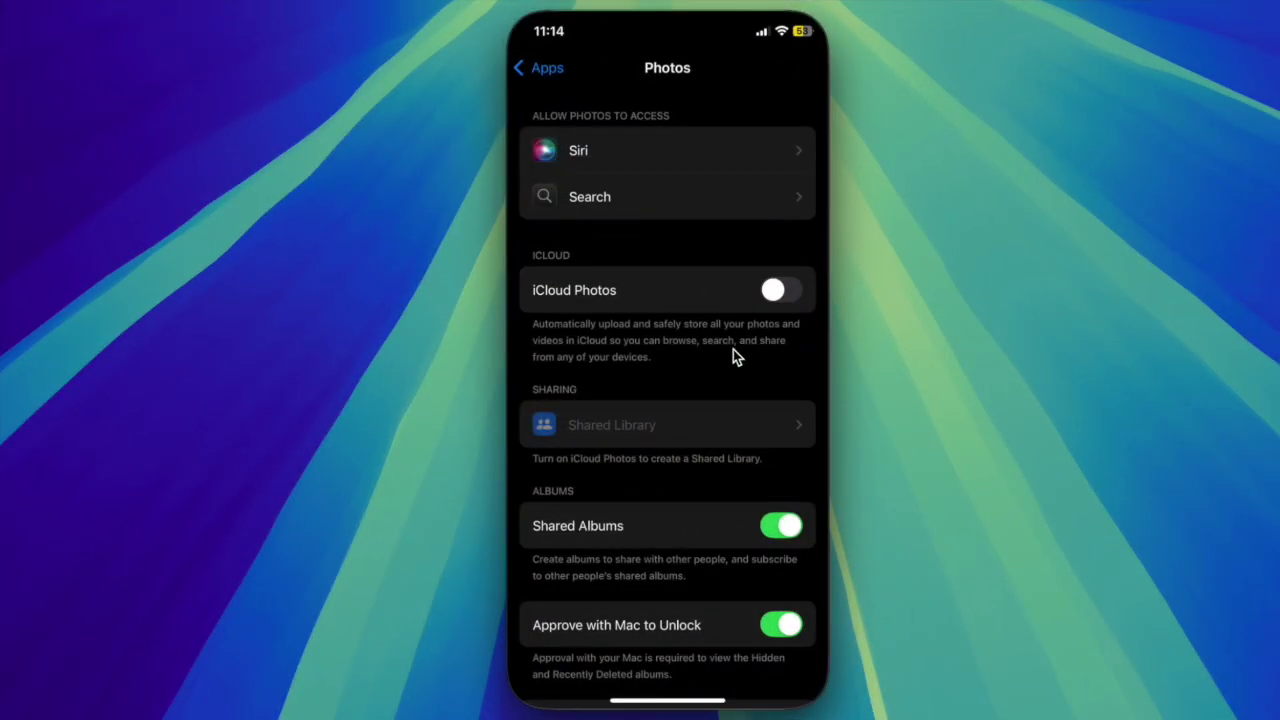
Turn on iCloud Photos and view the Upgrade Options for more iCloud storage.
{"action": "left_click", "coordinate": [786, 291]}
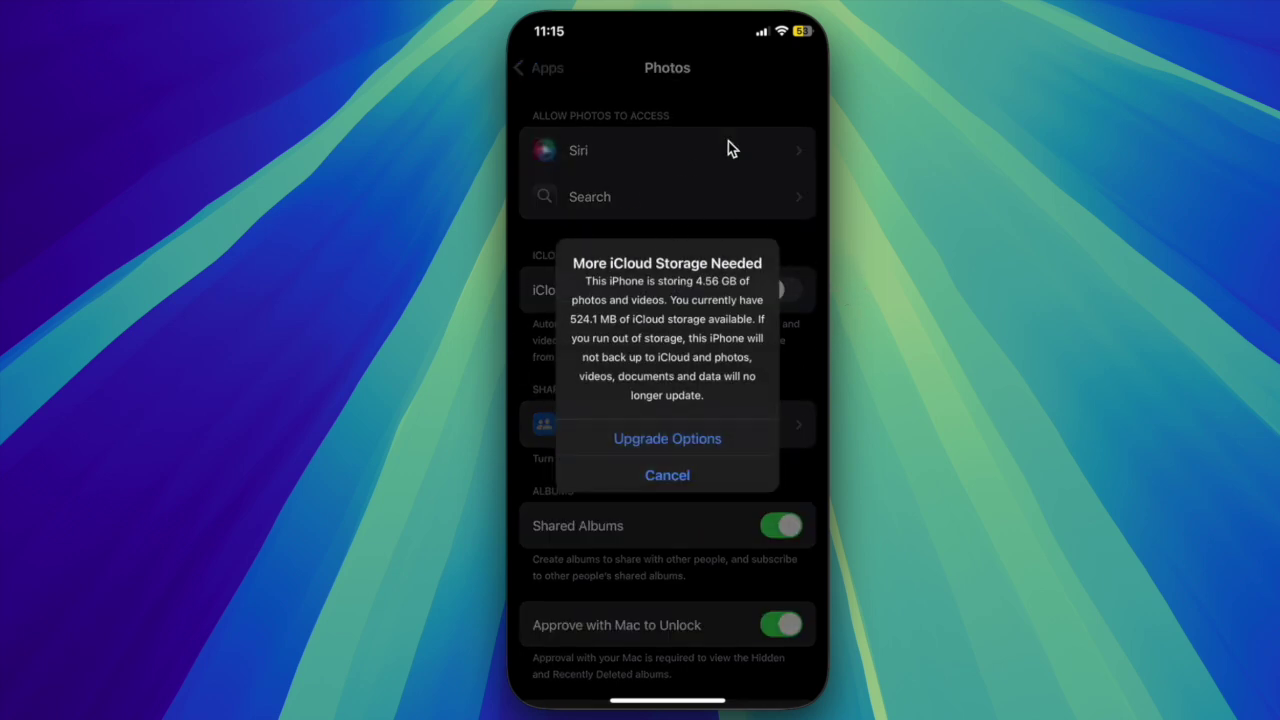
{"action": "left_click", "coordinate": [650, 439]}
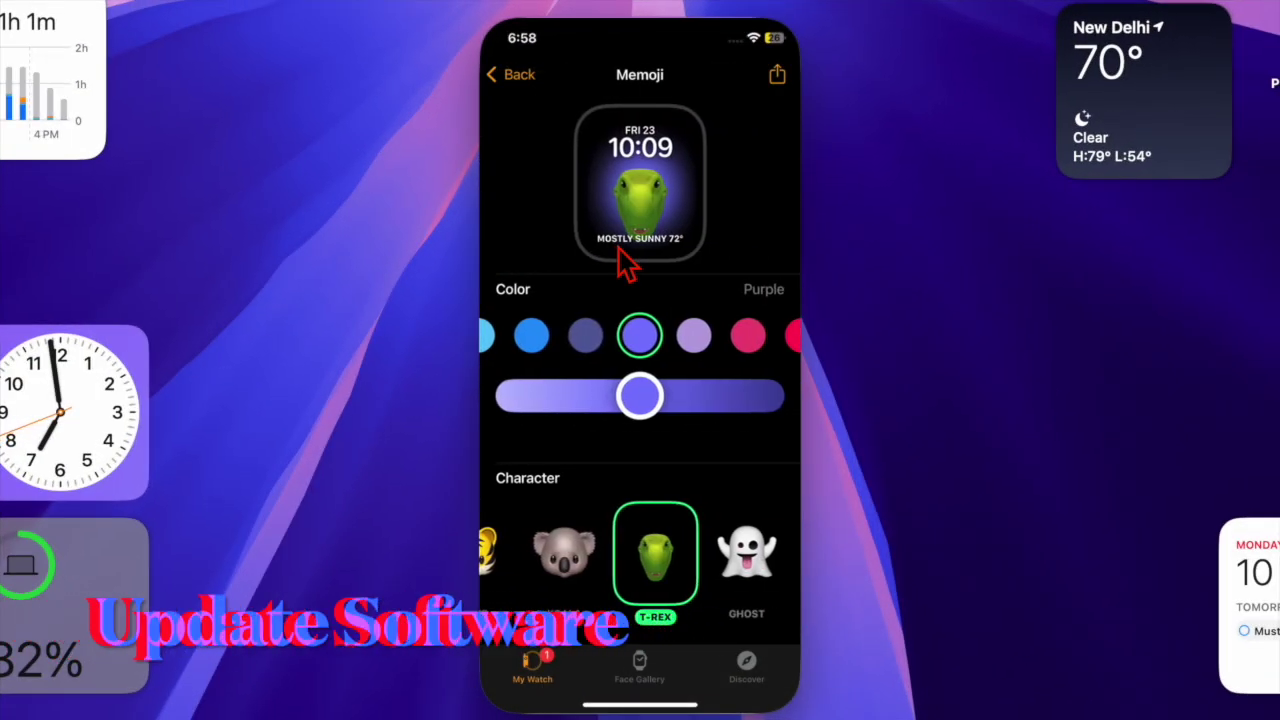
Shift the Memoji face's colour shade, try Koala, then settle on the Ghost character.
{"action": "mouse_move", "coordinate": [644, 392]}
{"action": "left_mouse_down"}
{"action": "mouse_move", "coordinate": [525, 421]}
{"action": "mouse_move", "coordinate": [623, 423]}
{"action": "mouse_move", "coordinate": [657, 449]}
{"action": "left_mouse_up"}
{"action": "left_click", "coordinate": [576, 563]}
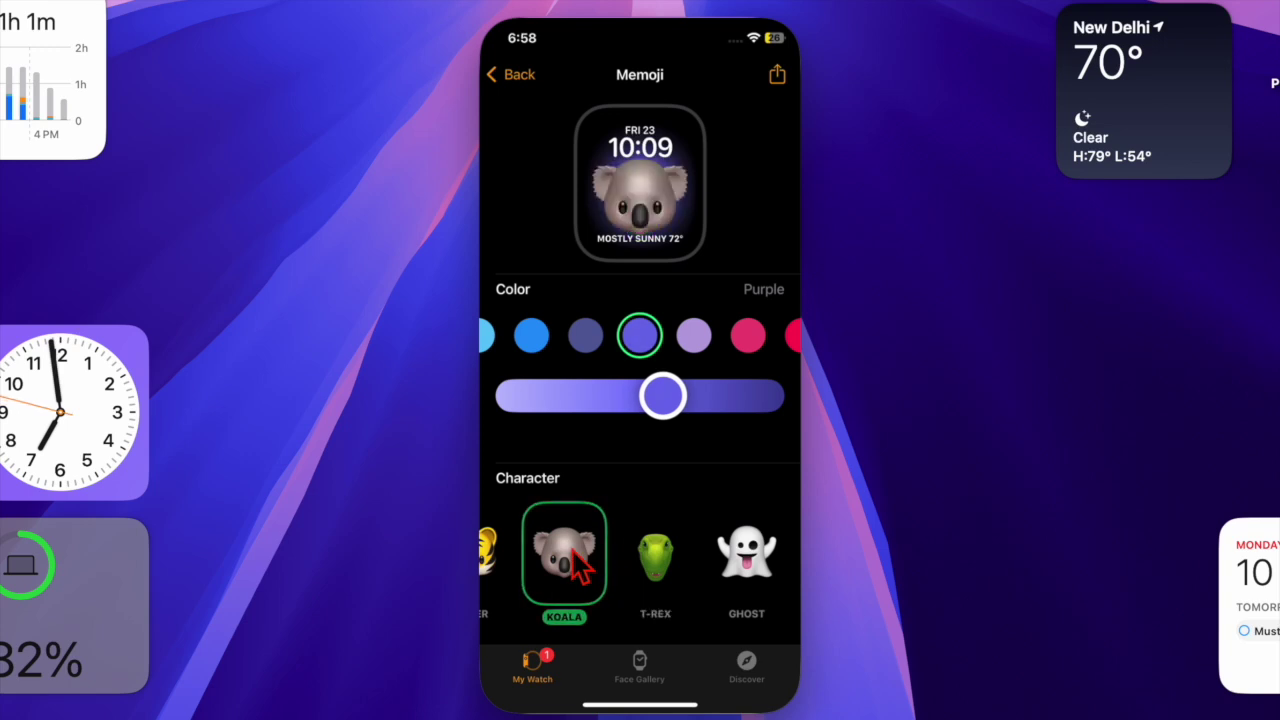
{"action": "left_click", "coordinate": [768, 558]}
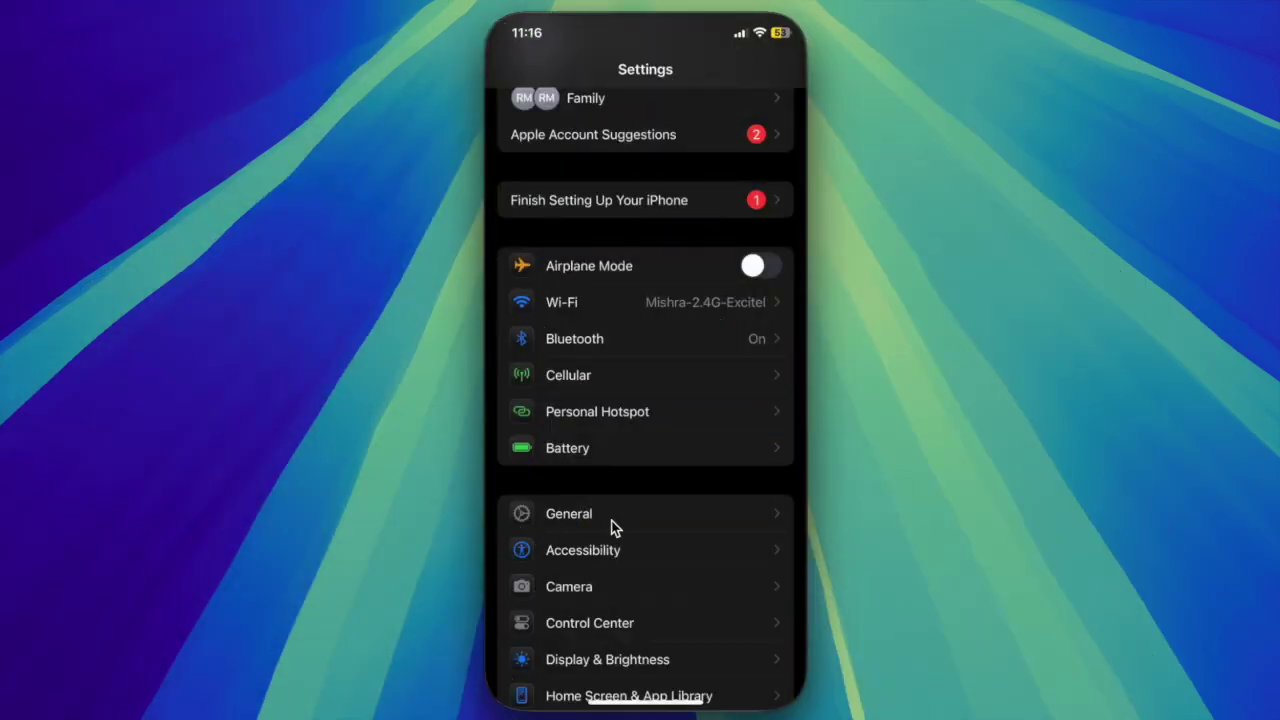
Check the iPhone's Software Update under General, confirming iOS 18.4 is up to date.
{"action": "left_click", "coordinate": [613, 514]}
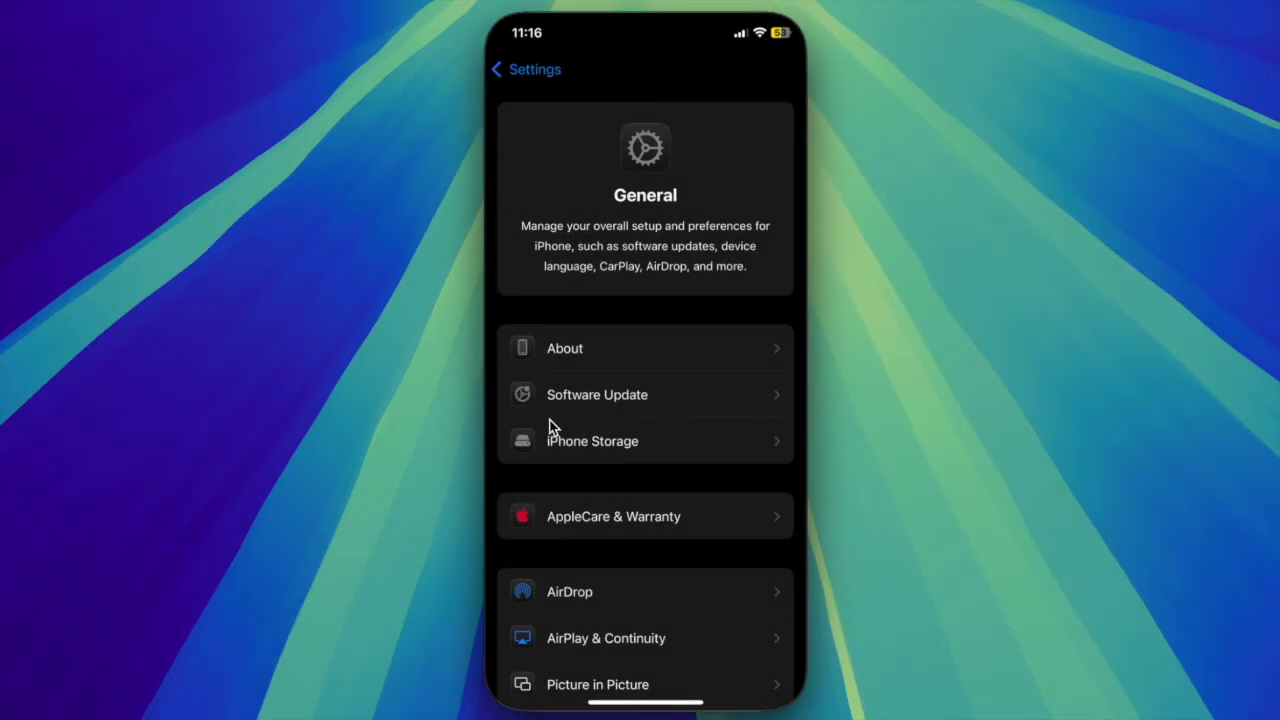
{"action": "left_click", "coordinate": [583, 410]}
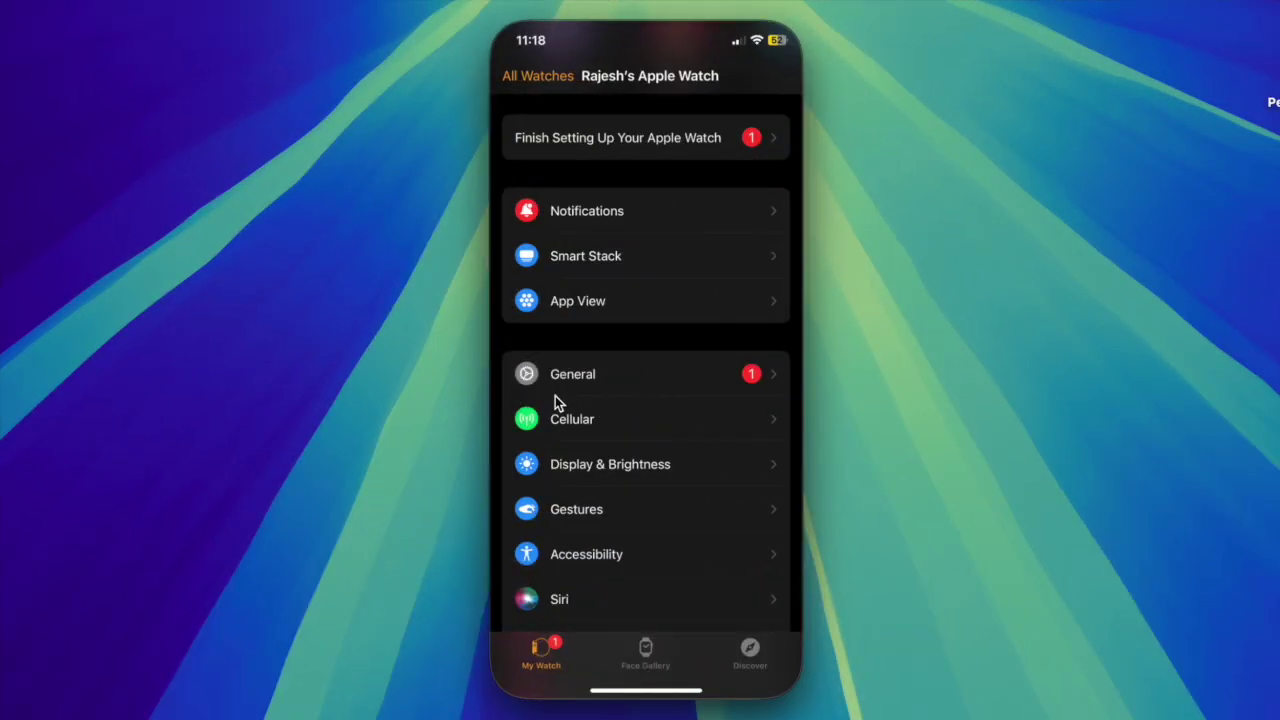
Check the watch's Software Update under General, which offers watchOS 11.4 Beta 4.
{"action": "left_click", "coordinate": [600, 395]}
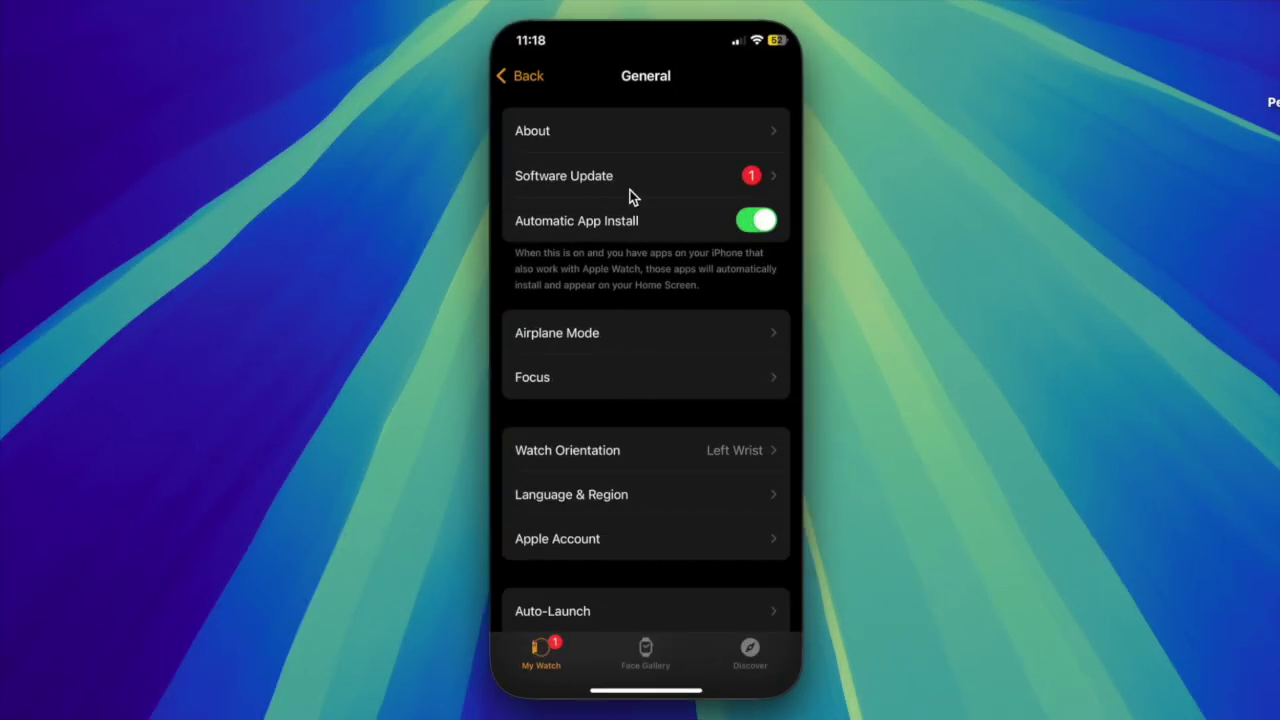
{"action": "left_click", "coordinate": [629, 190]}
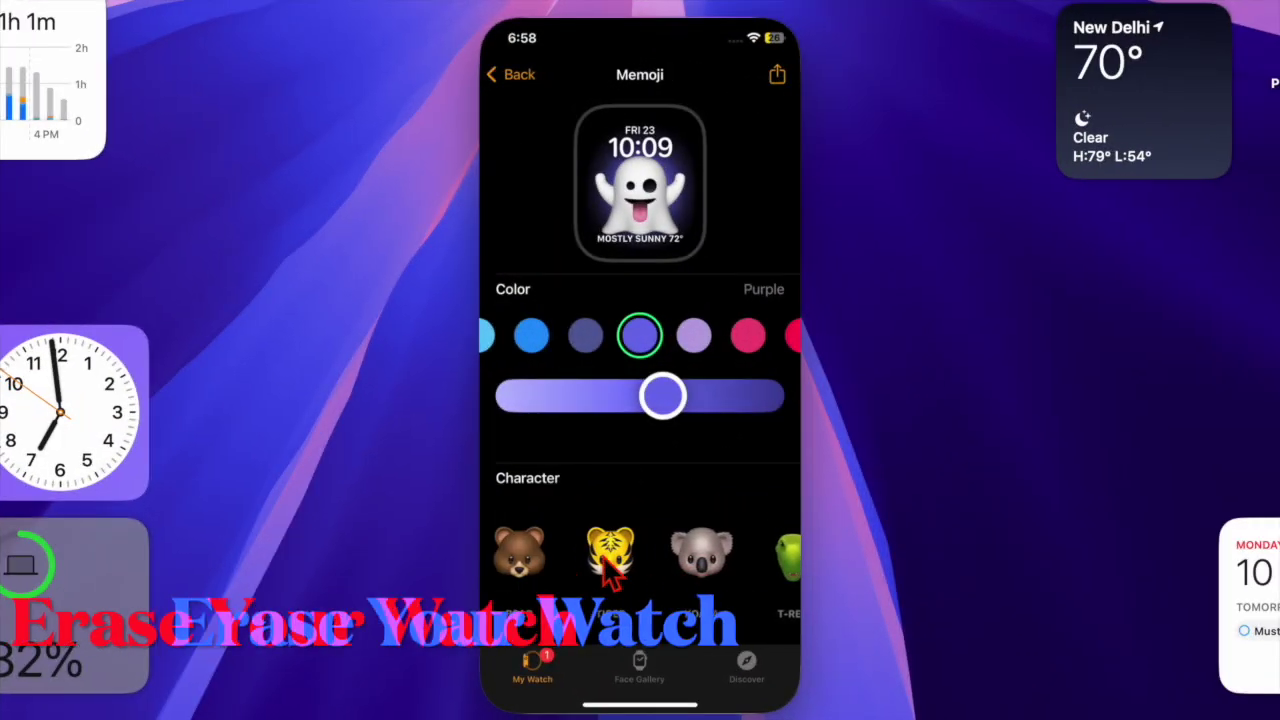
Try the Tiger, Bear, Skull and Dragon Memoji characters, ending on the purple Lion.
{"action": "left_click", "coordinate": [600, 560]}
{"action": "left_click", "coordinate": [533, 572]}
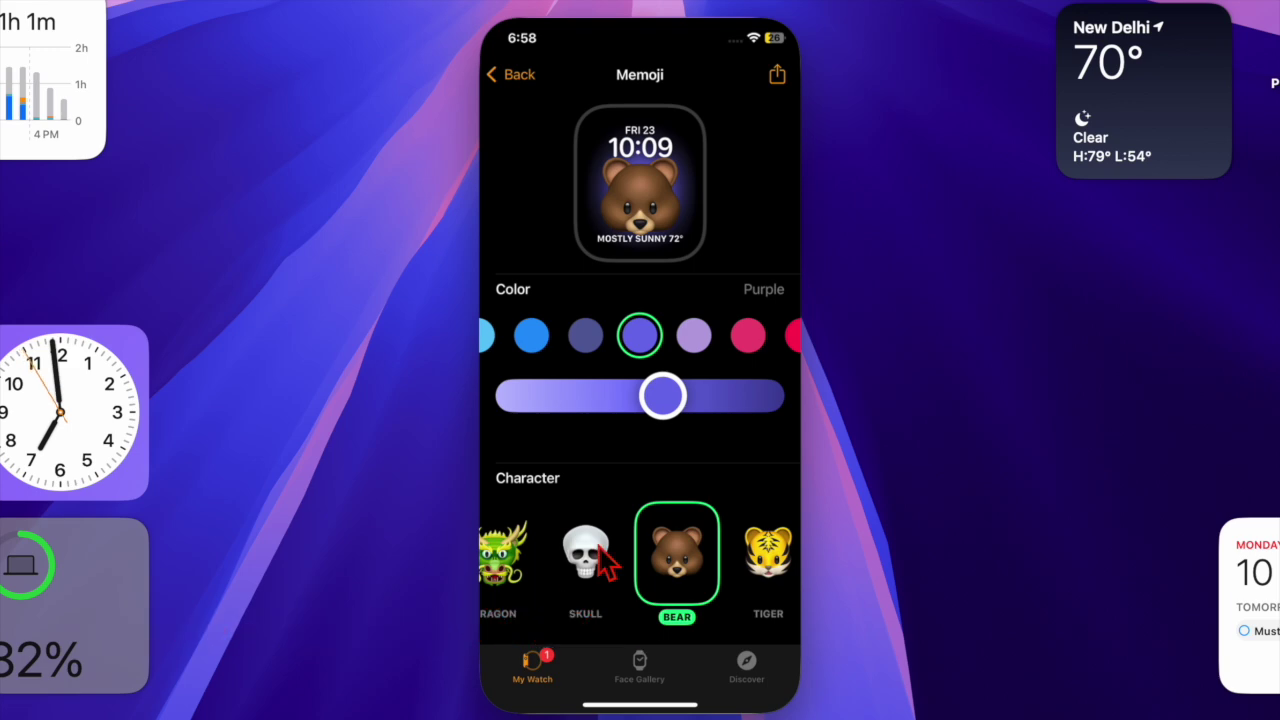
{"action": "left_click", "coordinate": [596, 550]}
{"action": "left_click", "coordinate": [503, 570]}
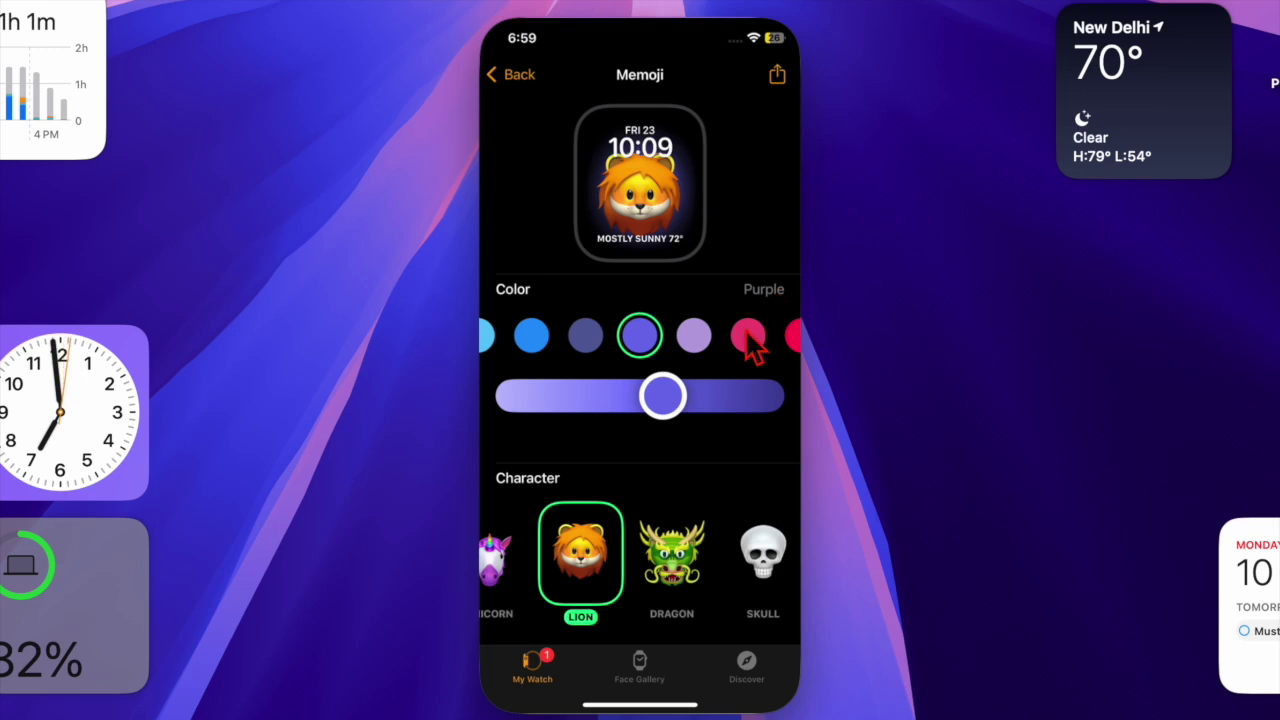
Try light pink and light purple face colours, then set it back to purple.
{"action": "left_click", "coordinate": [748, 337]}
{"action": "left_click", "coordinate": [695, 337]}
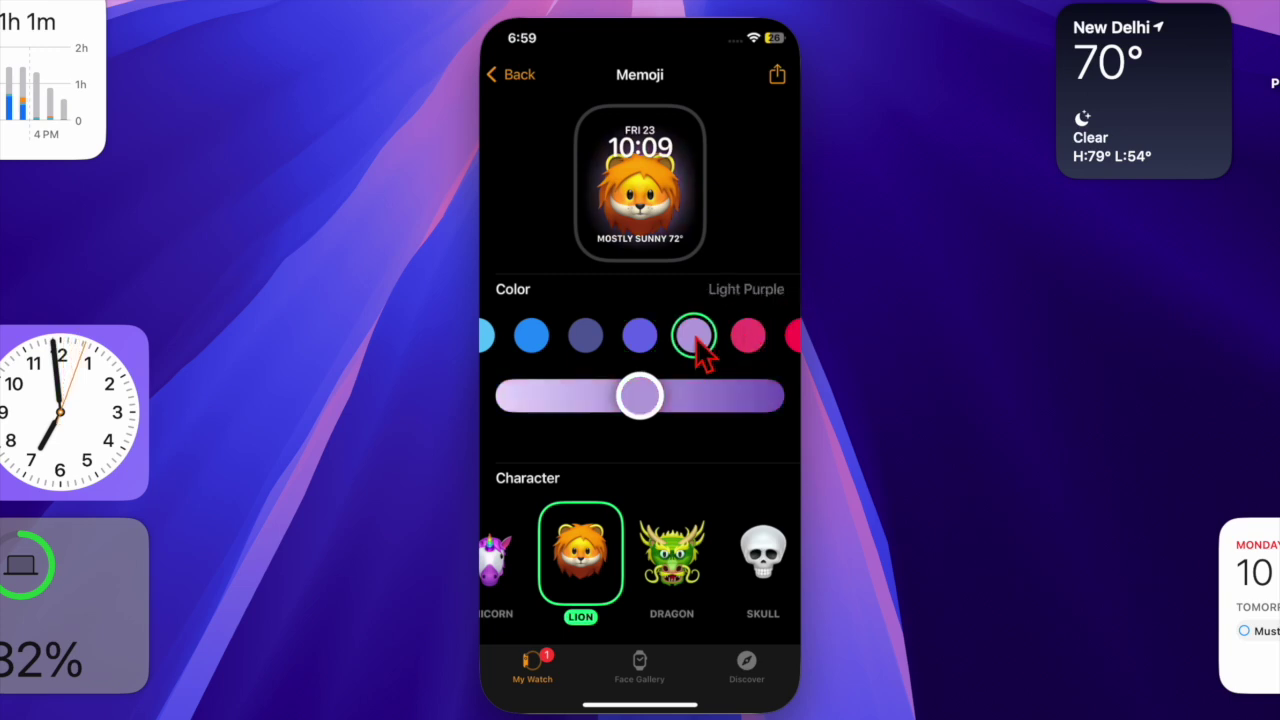
{"action": "left_click", "coordinate": [642, 342]}
{"action": "scroll", "coordinate": [655, 515], "scroll_direction": "down", "scroll_amount": 1}
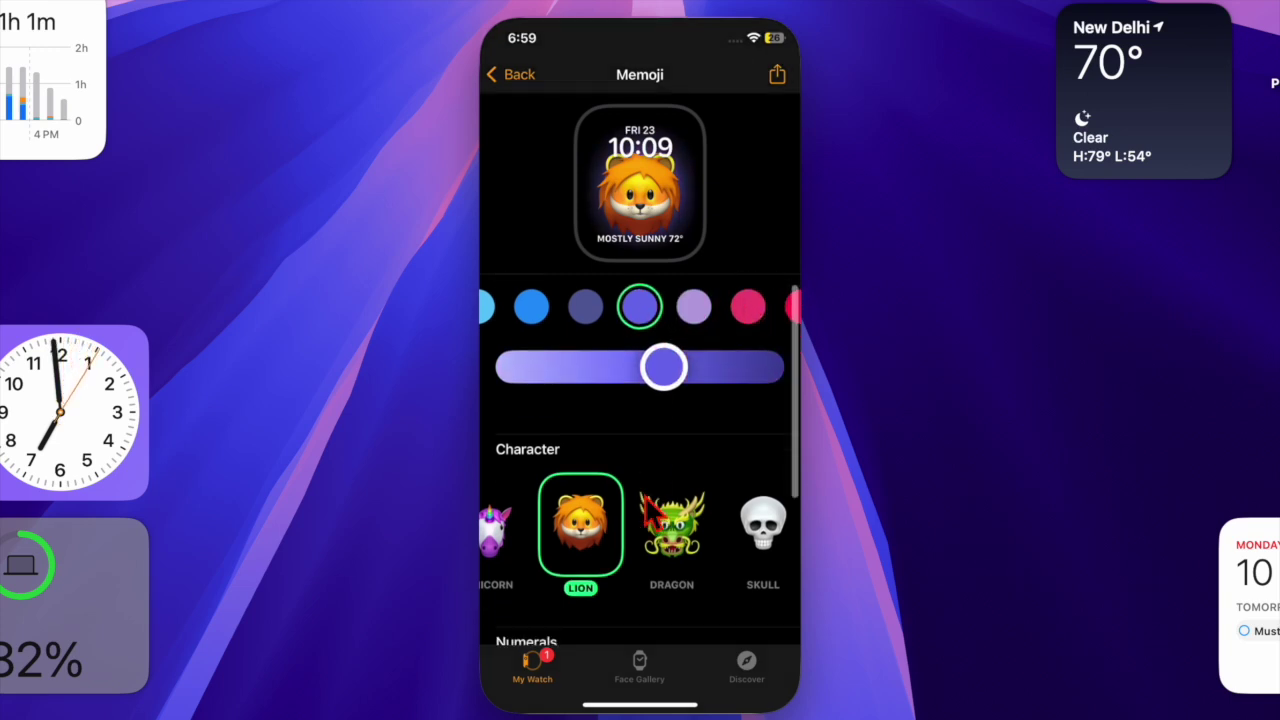
Browse the Face Gallery of available watch faces.
{"action": "left_click", "coordinate": [650, 665]}
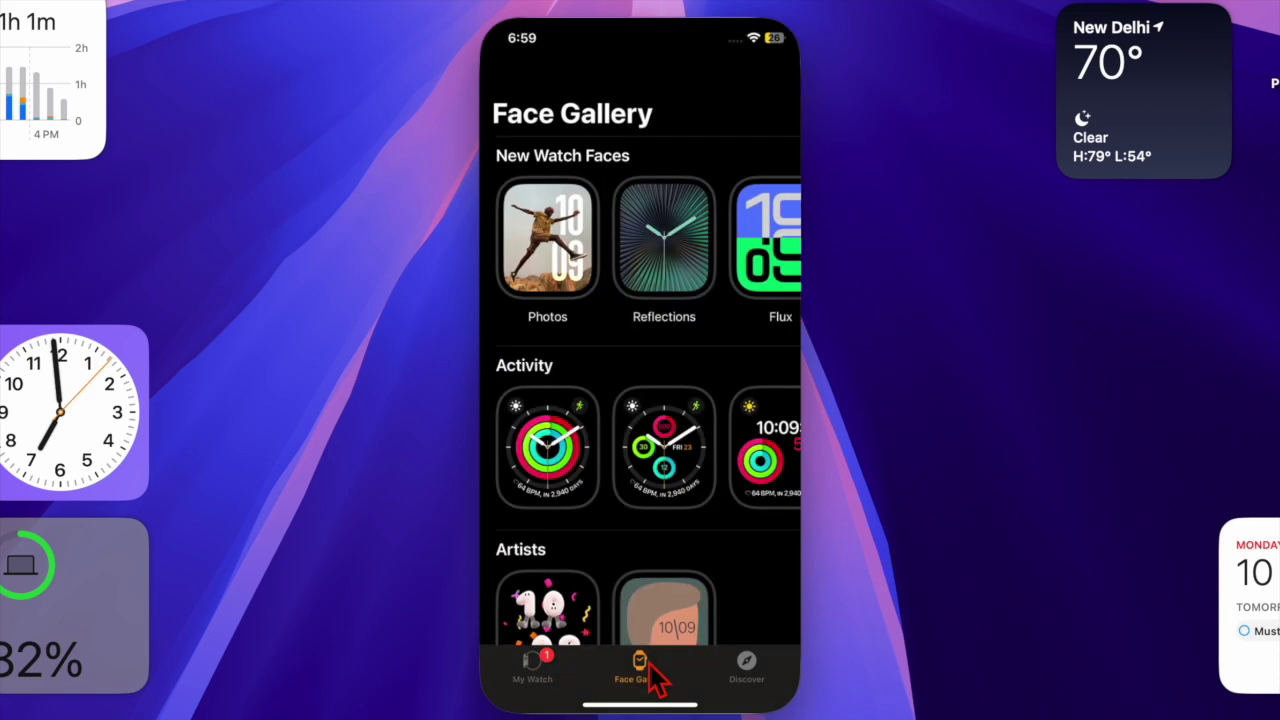
{"action": "scroll", "coordinate": [680, 460], "scroll_direction": "down", "scroll_amount": 3}
{"action": "scroll", "coordinate": [680, 460], "scroll_direction": "down", "scroll_amount": 3}
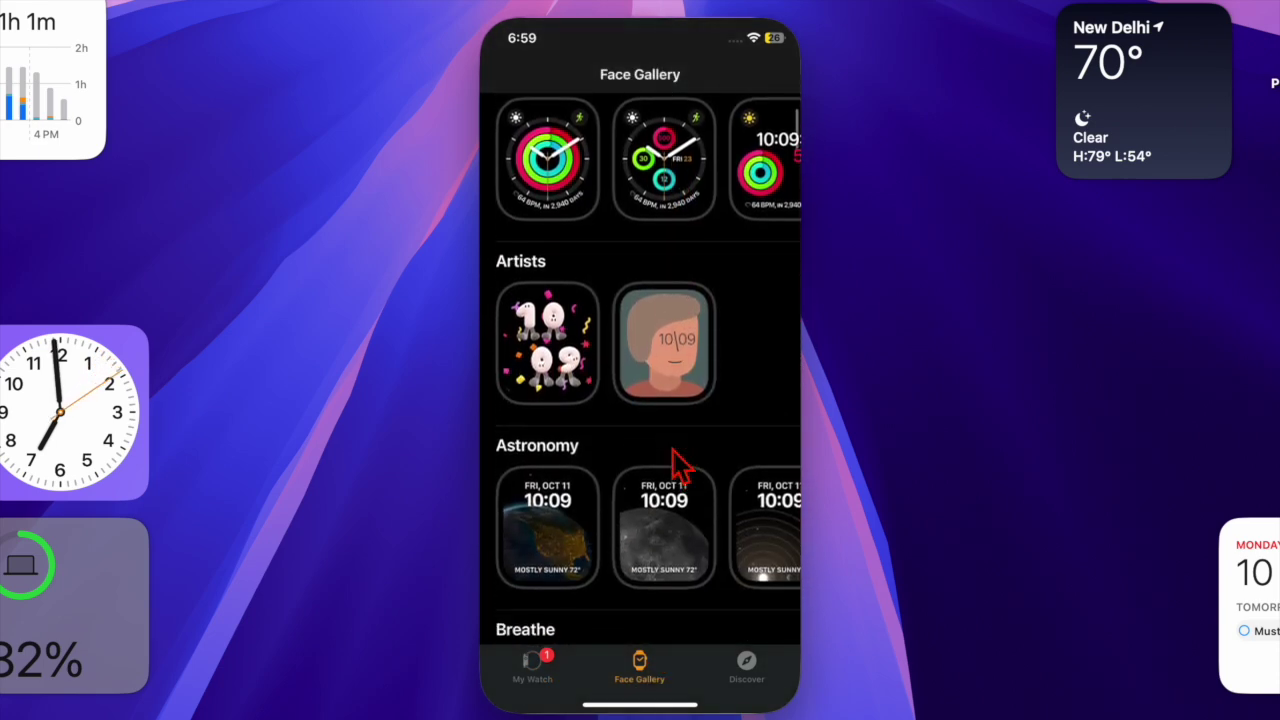
{"action": "scroll", "coordinate": [680, 462], "scroll_direction": "down", "scroll_amount": 2}
{"action": "scroll", "coordinate": [680, 465], "scroll_direction": "down", "scroll_amount": 2}
{"action": "scroll", "coordinate": [677, 462], "scroll_direction": "down", "scroll_amount": 2}
{"action": "scroll", "coordinate": [655, 490], "scroll_direction": "down", "scroll_amount": 1}
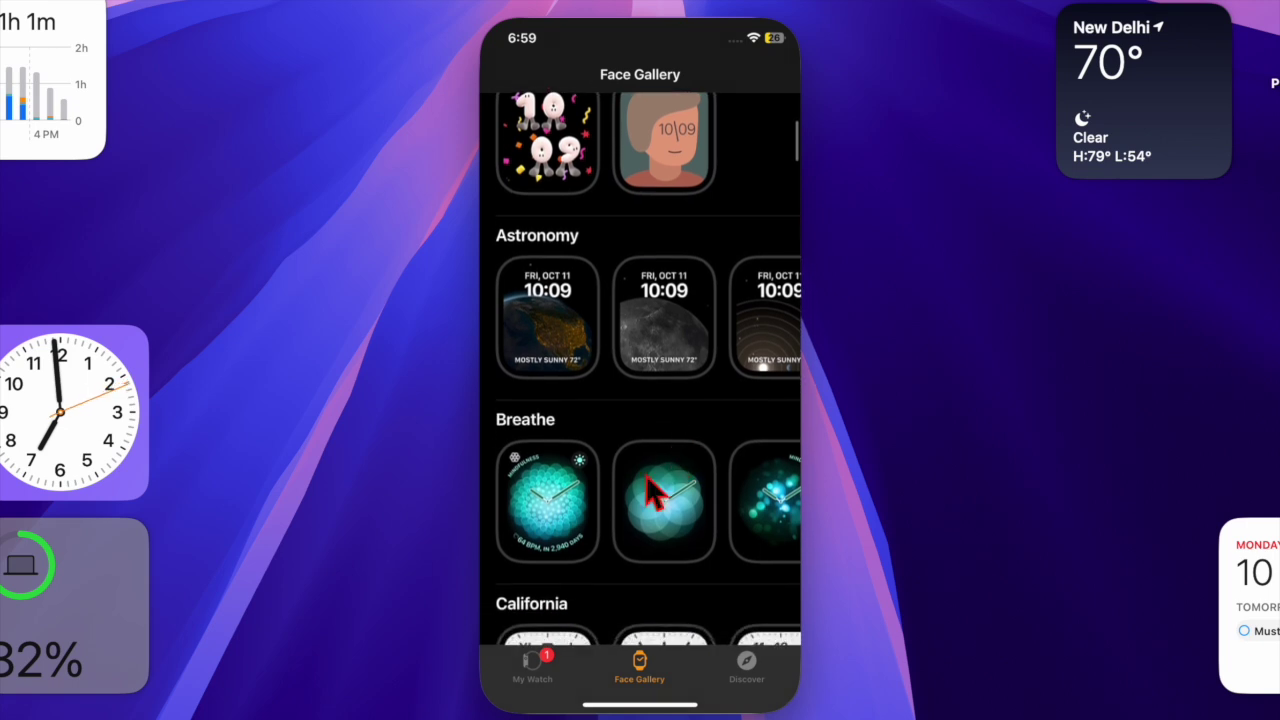
Return to the My Watch page and scroll My Faces to the Lion Memoji face.
{"action": "left_click", "coordinate": [536, 672]}
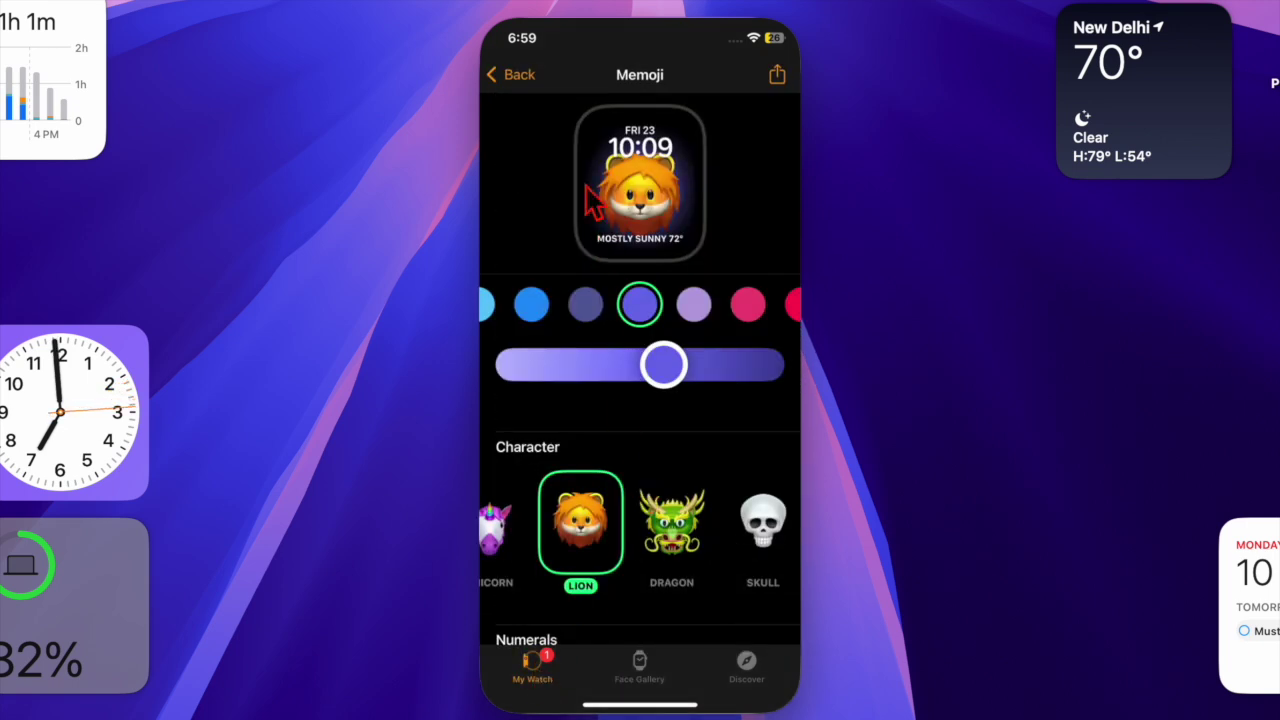
{"action": "left_click", "coordinate": [531, 84]}
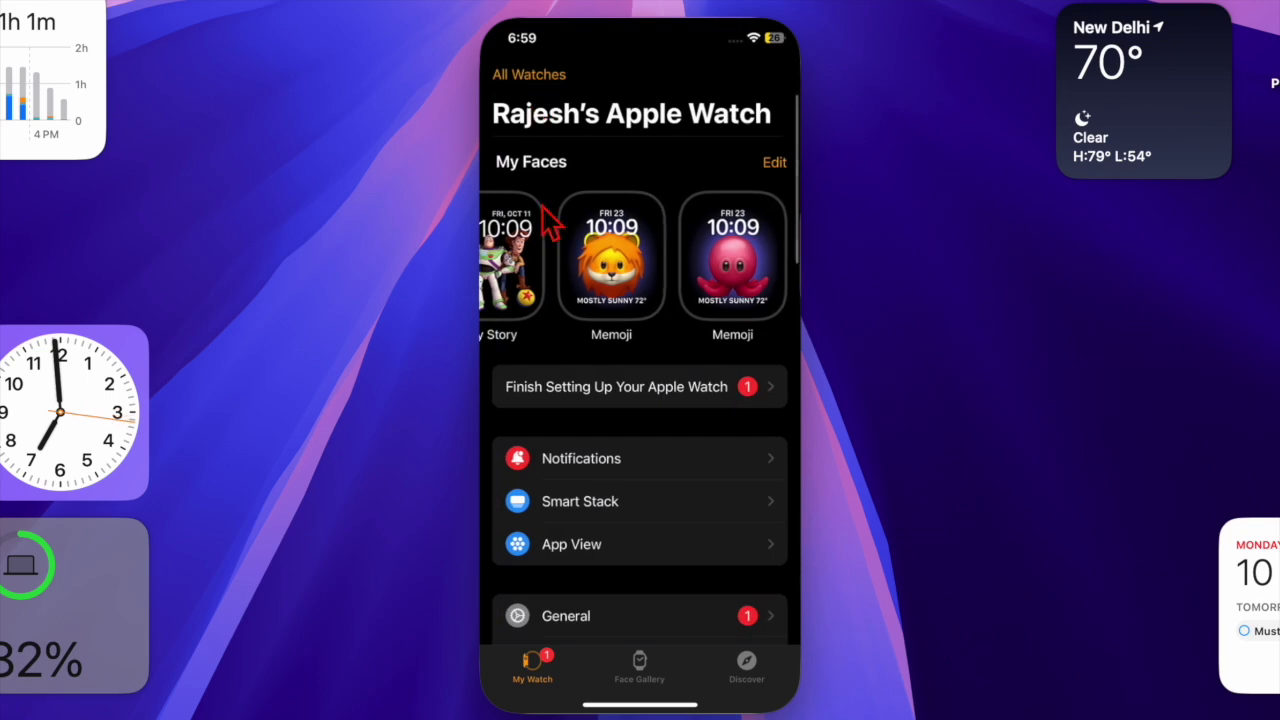
{"action": "scroll", "coordinate": [548, 265], "scroll_direction": "left", "scroll_amount": 2}
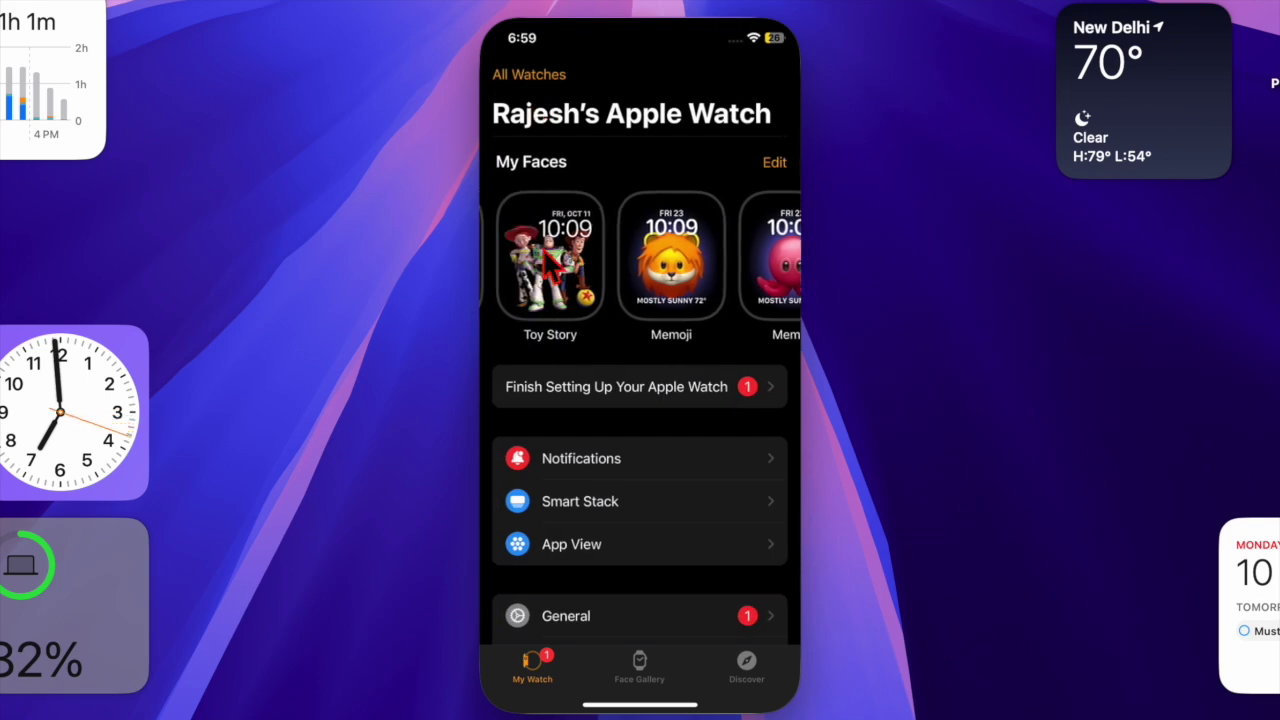